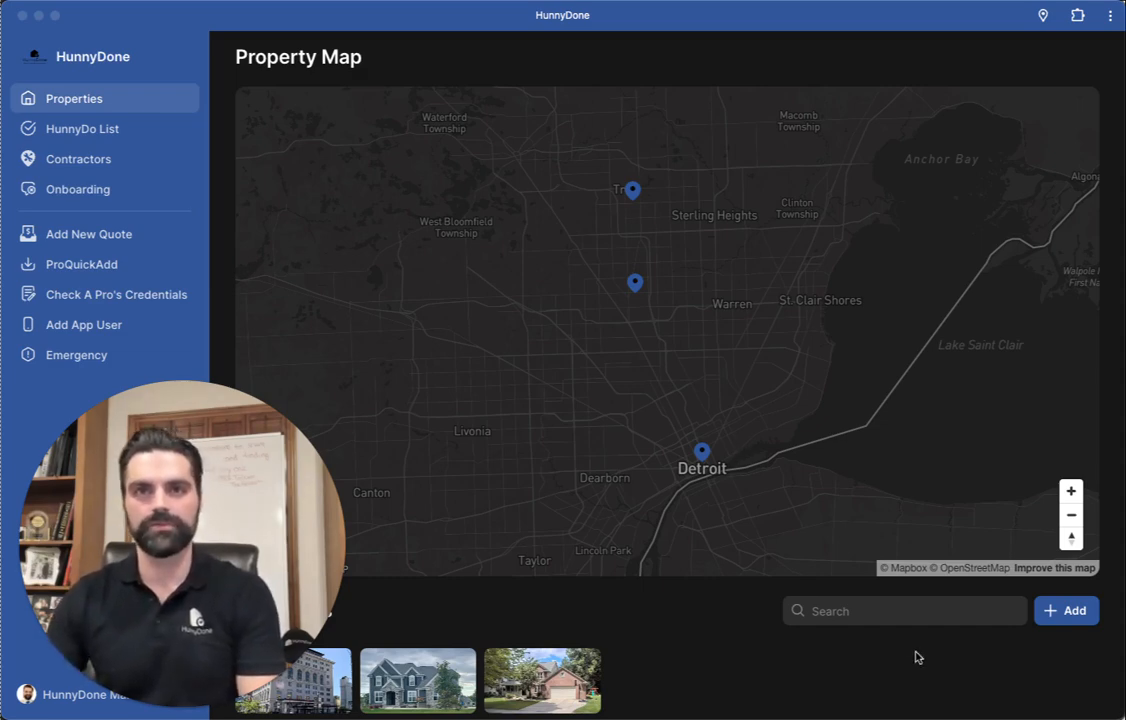
pyautogui.moveTo(178, 697)
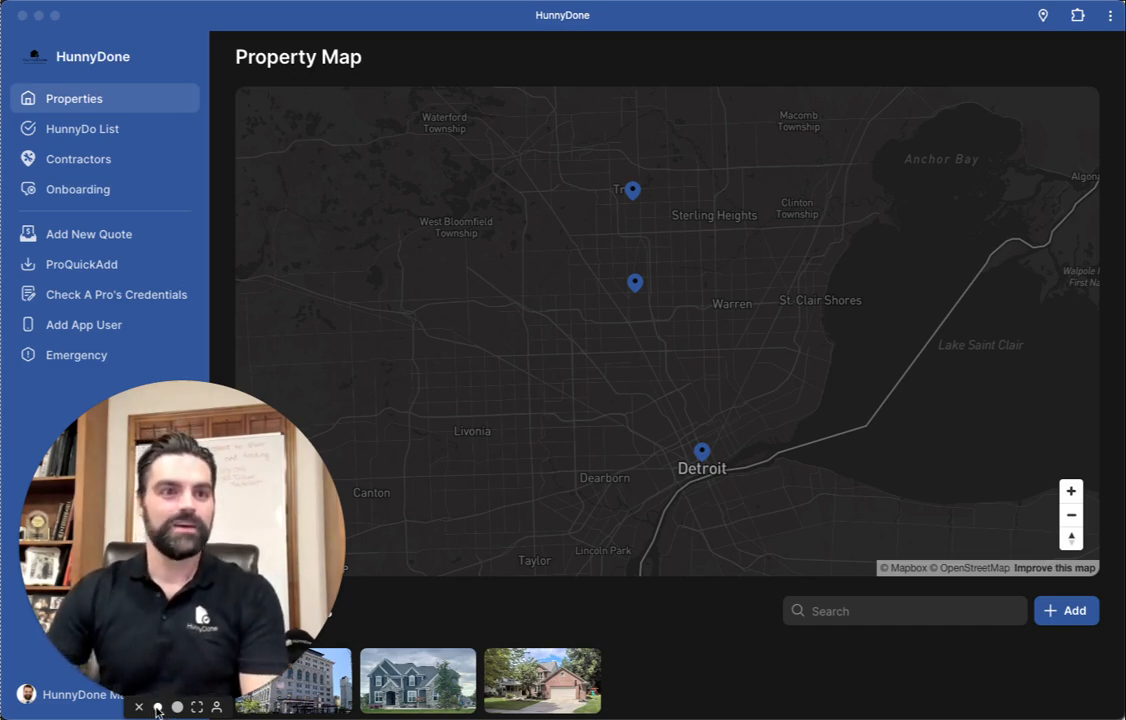
pyautogui.click(158, 707)
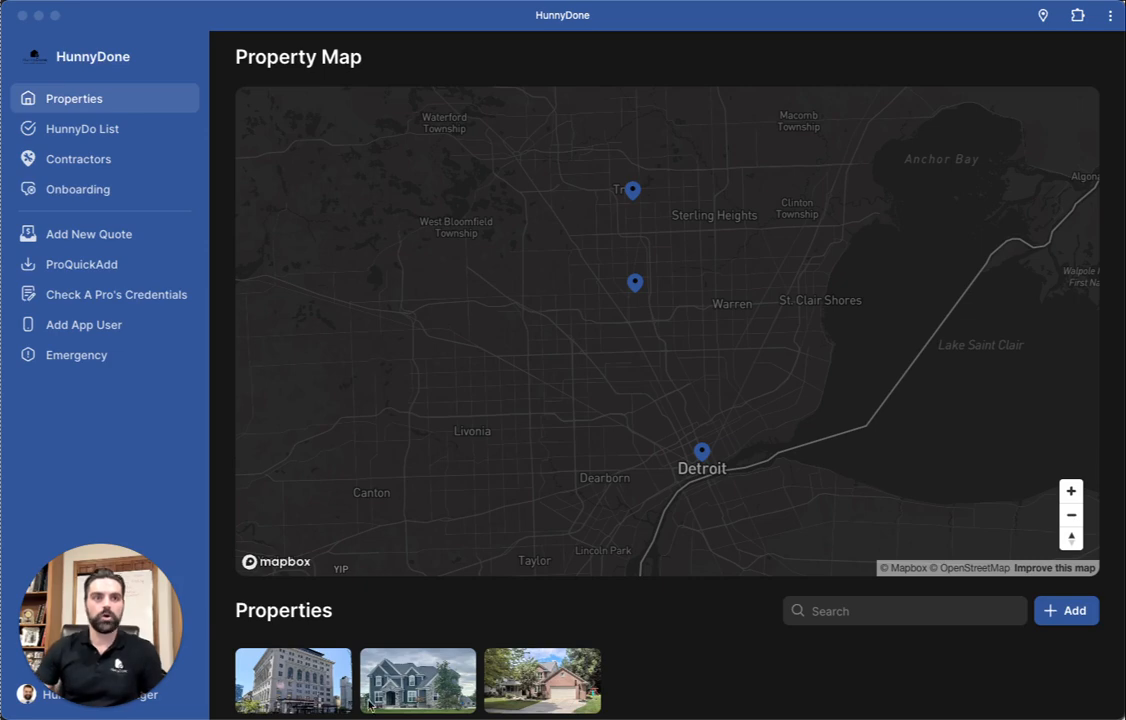
pyautogui.moveTo(118, 591); pyautogui.dragTo(115, 488)
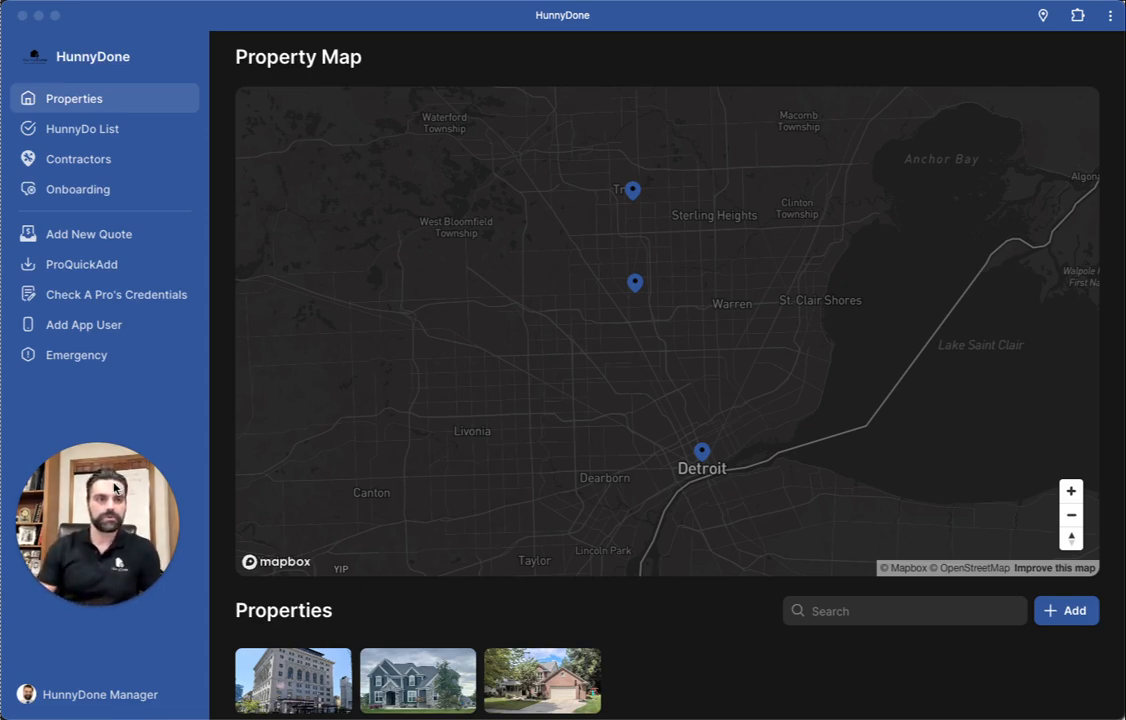
pyautogui.click(151, 685)
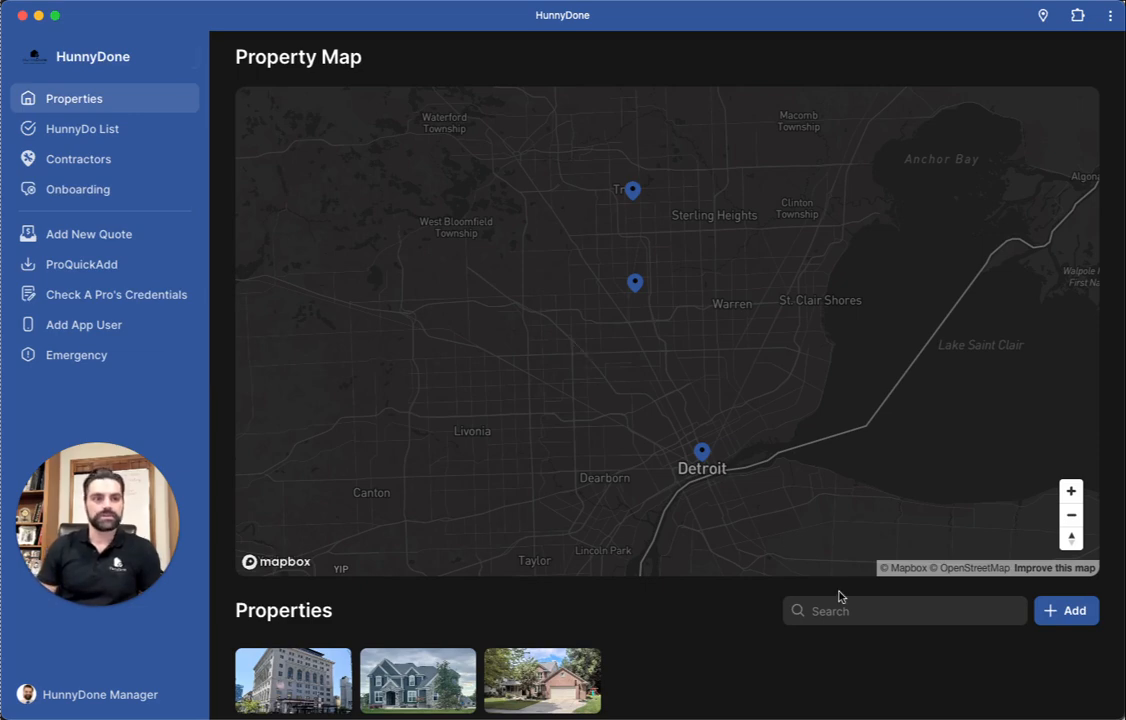
# Open the Royal Oak property's page from its marker on the property map.
pyautogui.scroll(-3, 651, 640)
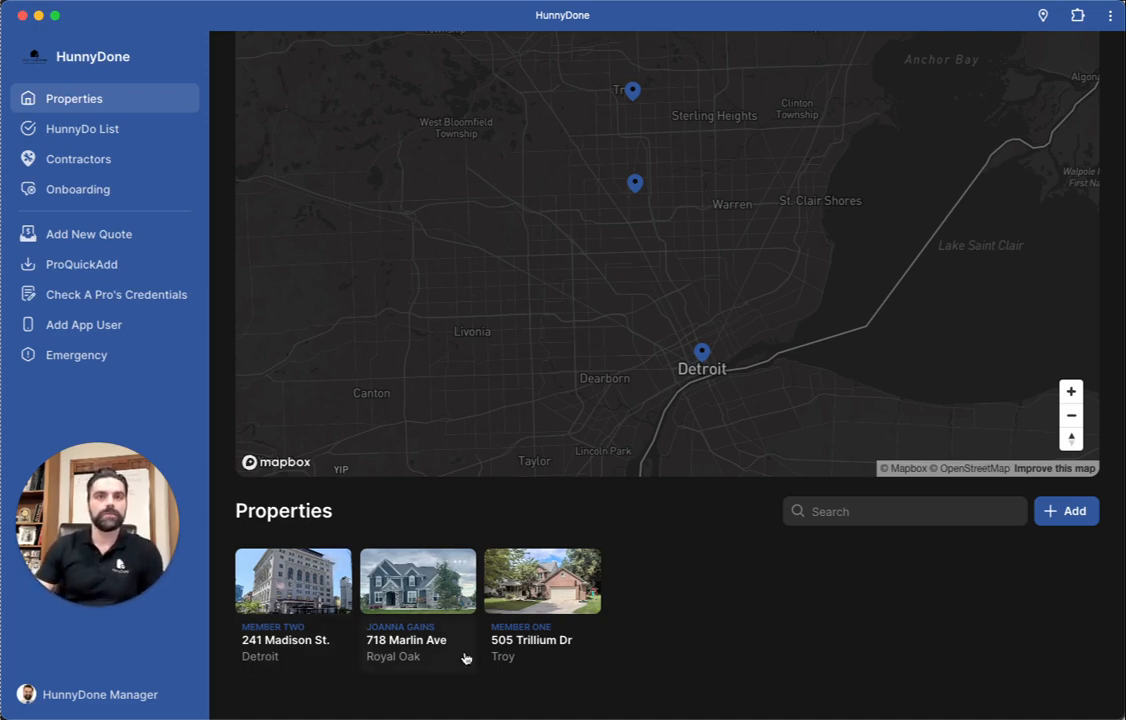
pyautogui.scroll(2, 660, 625)
pyautogui.scroll(-1, 655, 636)
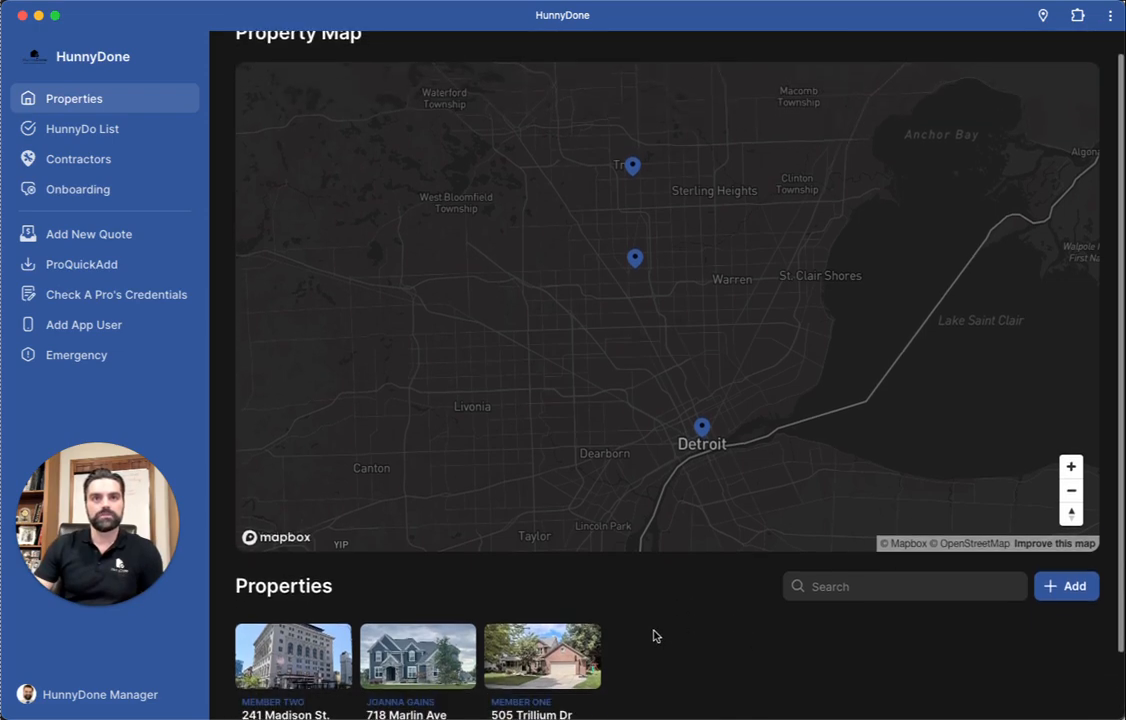
pyautogui.scroll(-2, 655, 636)
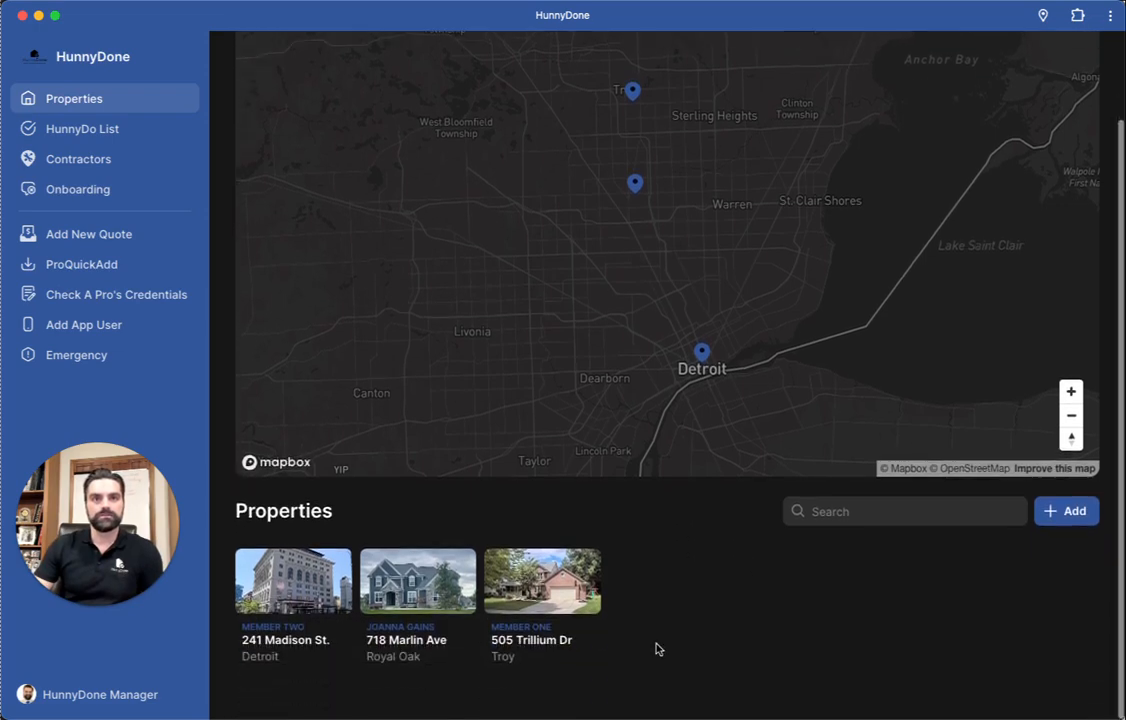
pyautogui.click(637, 187)
pyautogui.scroll(3, 659, 176)
pyautogui.scroll(-3, 605, 186)
pyautogui.click(598, 112)
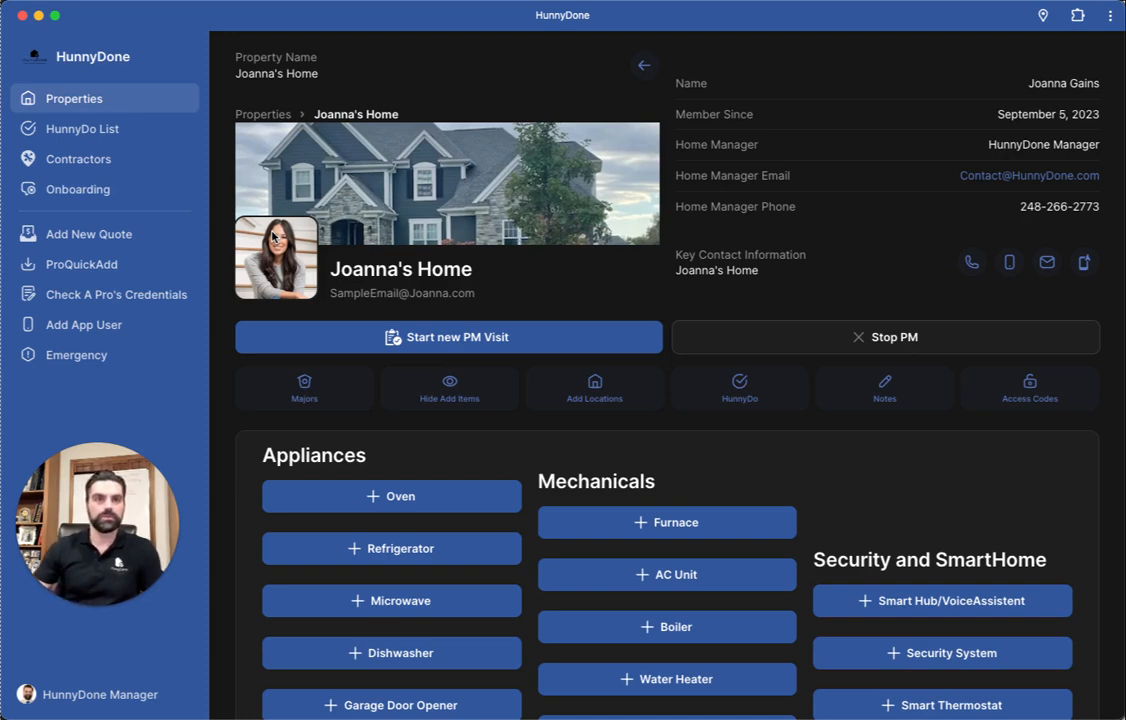
# Hide the add-items section on the property page and highlight the home manager entry.
pyautogui.click(449, 387)
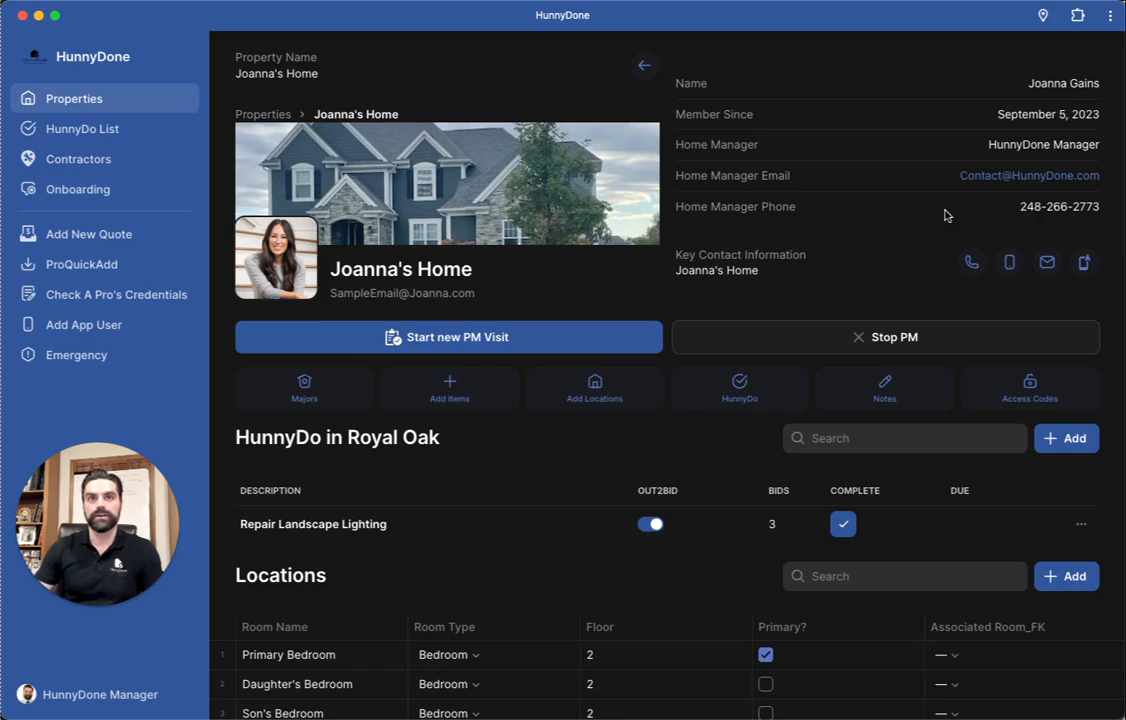
pyautogui.click(1017, 122)
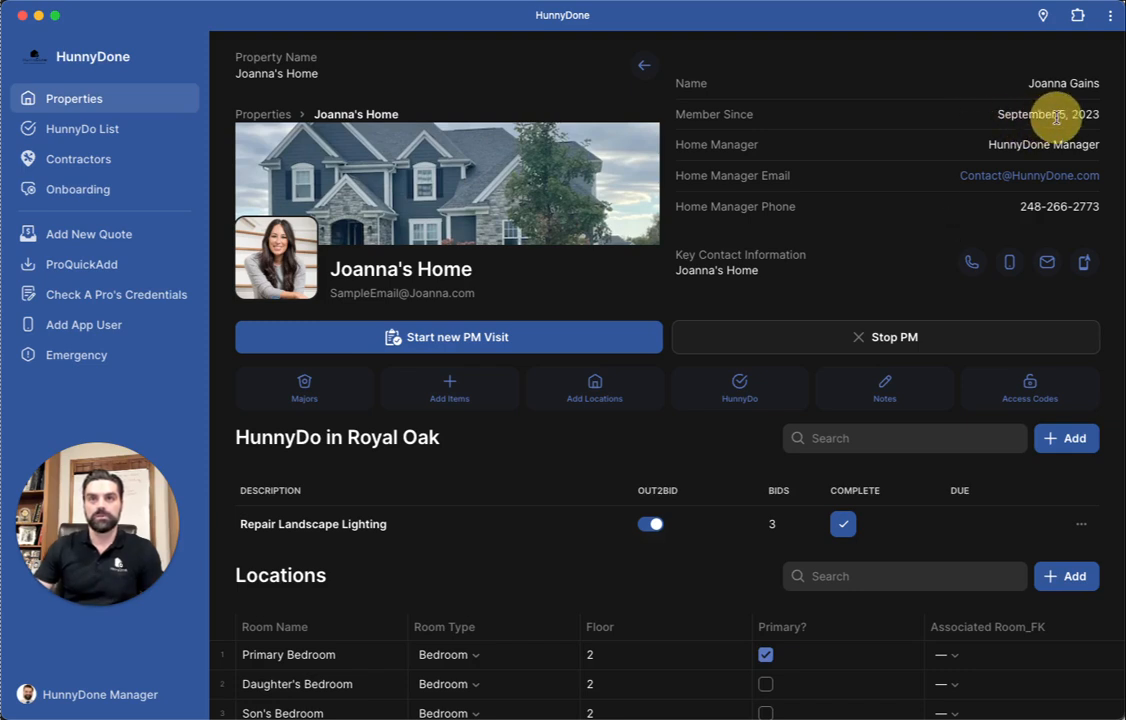
pyautogui.tripleClick(1086, 141)
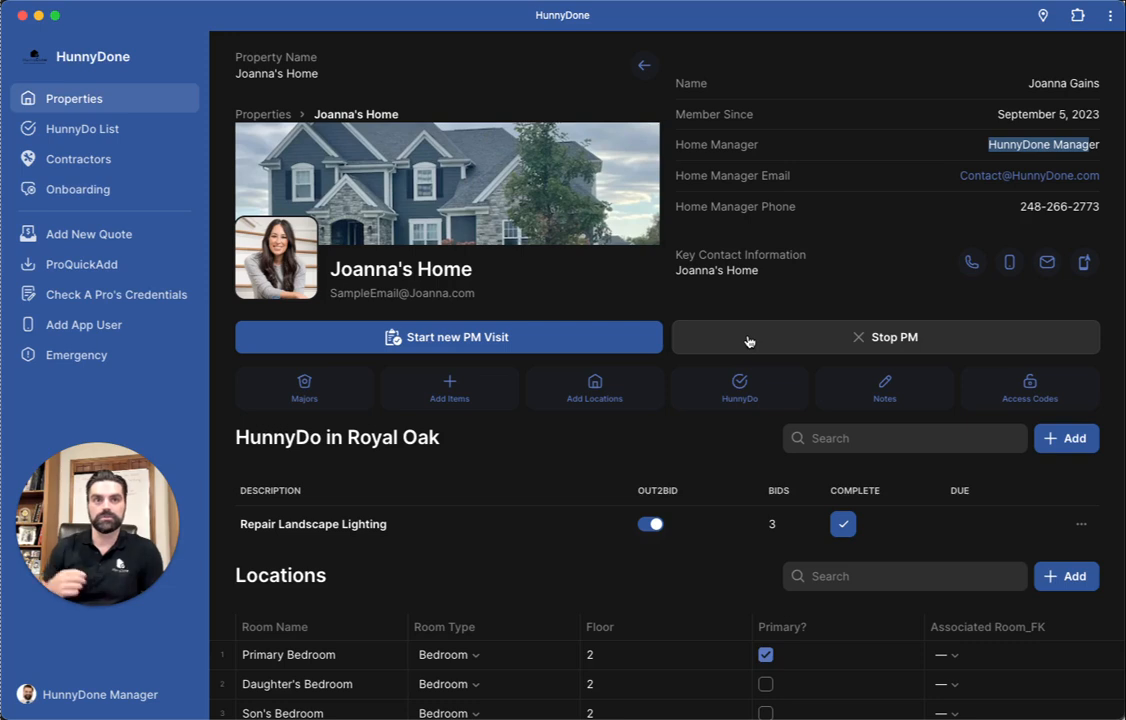
# Start a new PM visit, mark Dishwasher and Dryer Screens as done, and stop the visit.
pyautogui.click(560, 332)
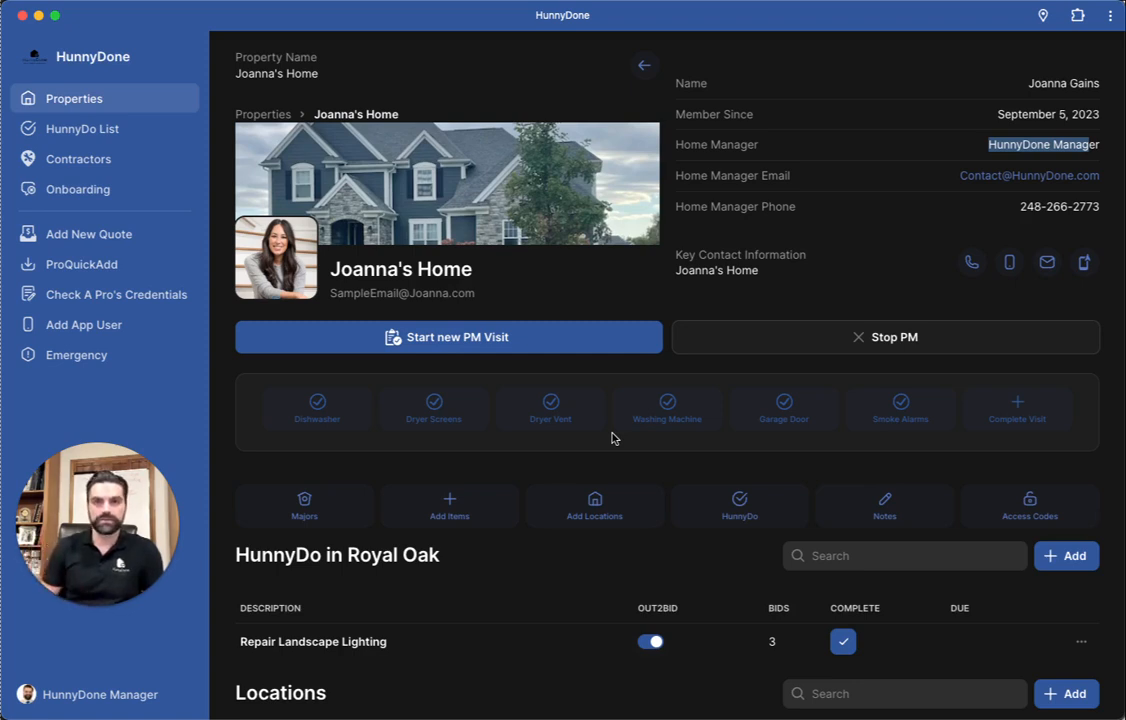
pyautogui.click(352, 415)
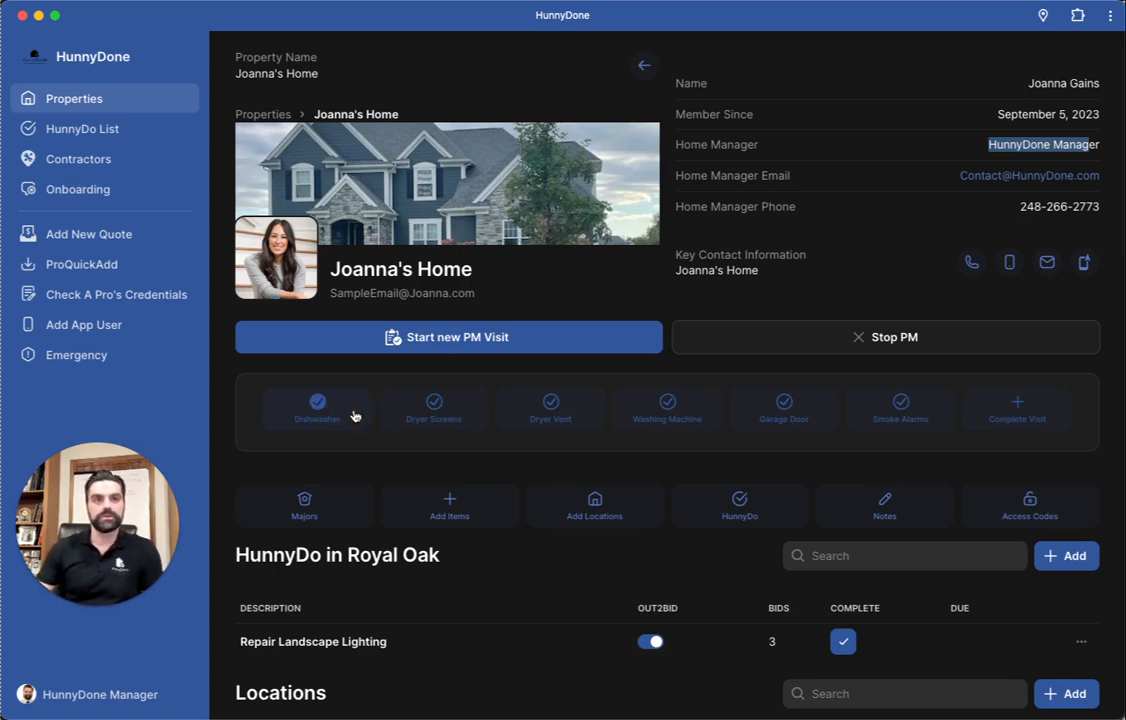
pyautogui.click(411, 410)
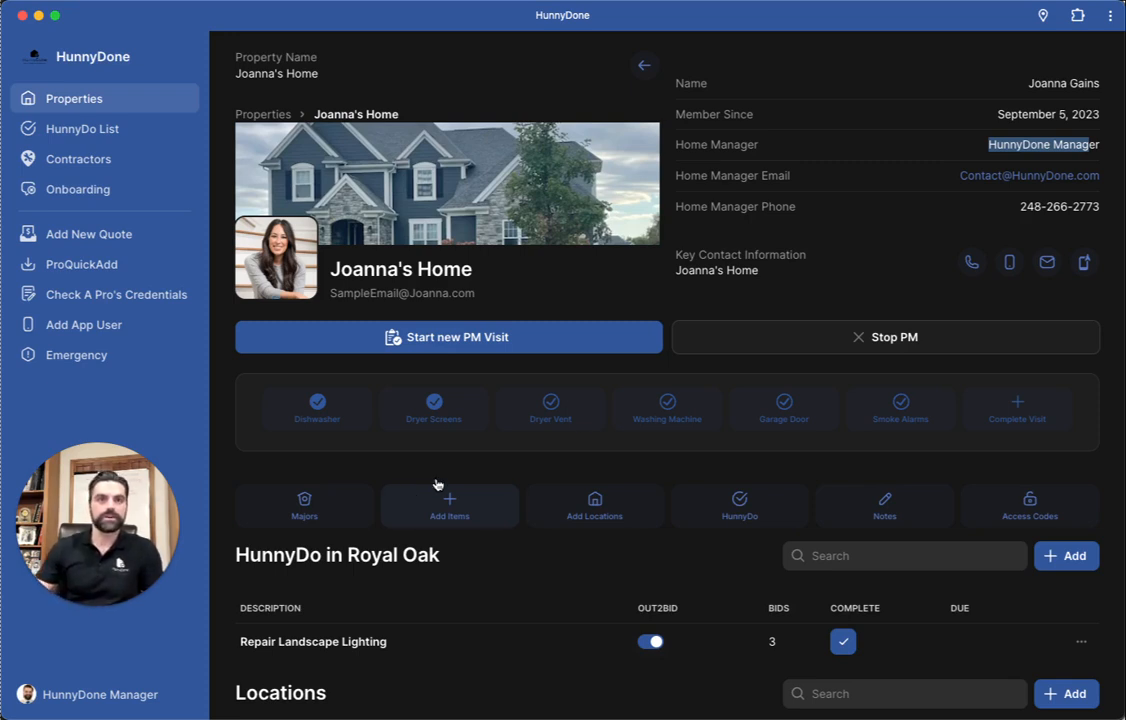
pyautogui.click(686, 332)
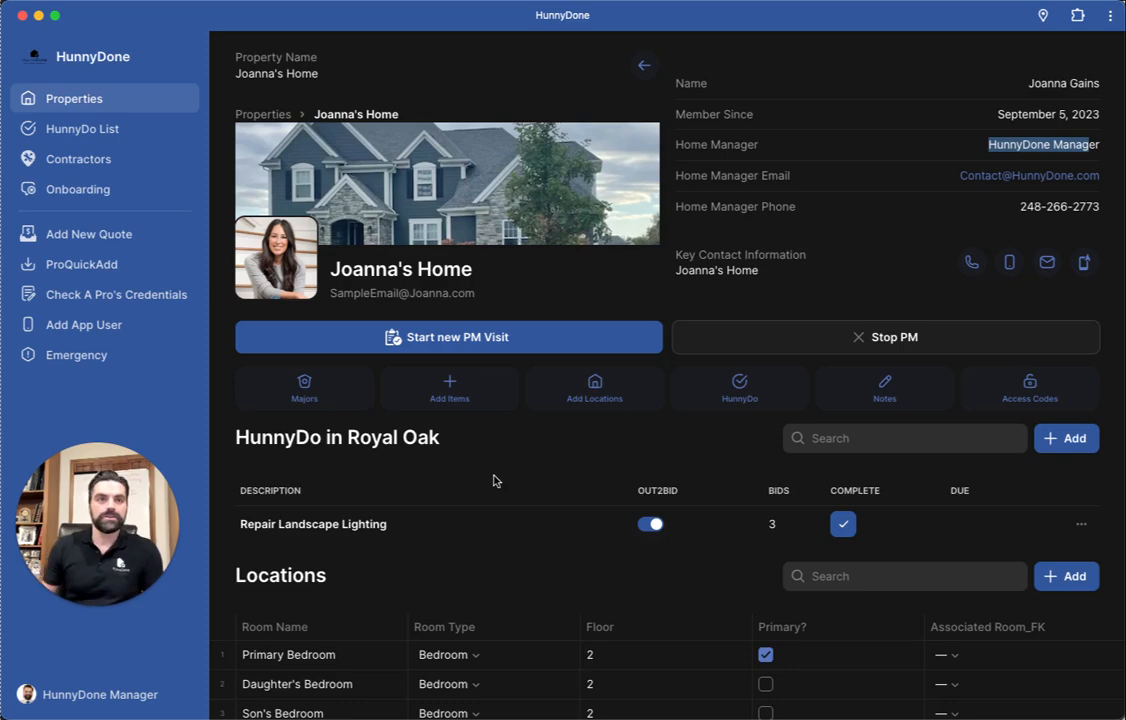
# Examine the room names, types and floors in the property's Locations table.
pyautogui.scroll(-8, 410, 585)
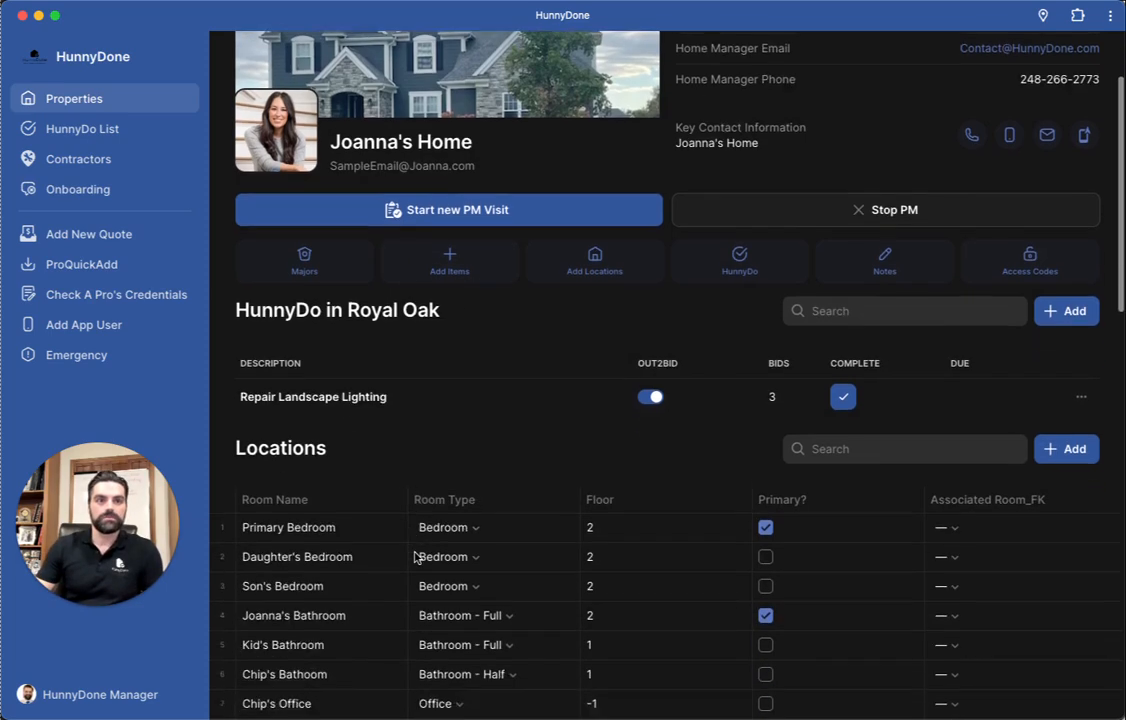
pyautogui.scroll(-2, 470, 352)
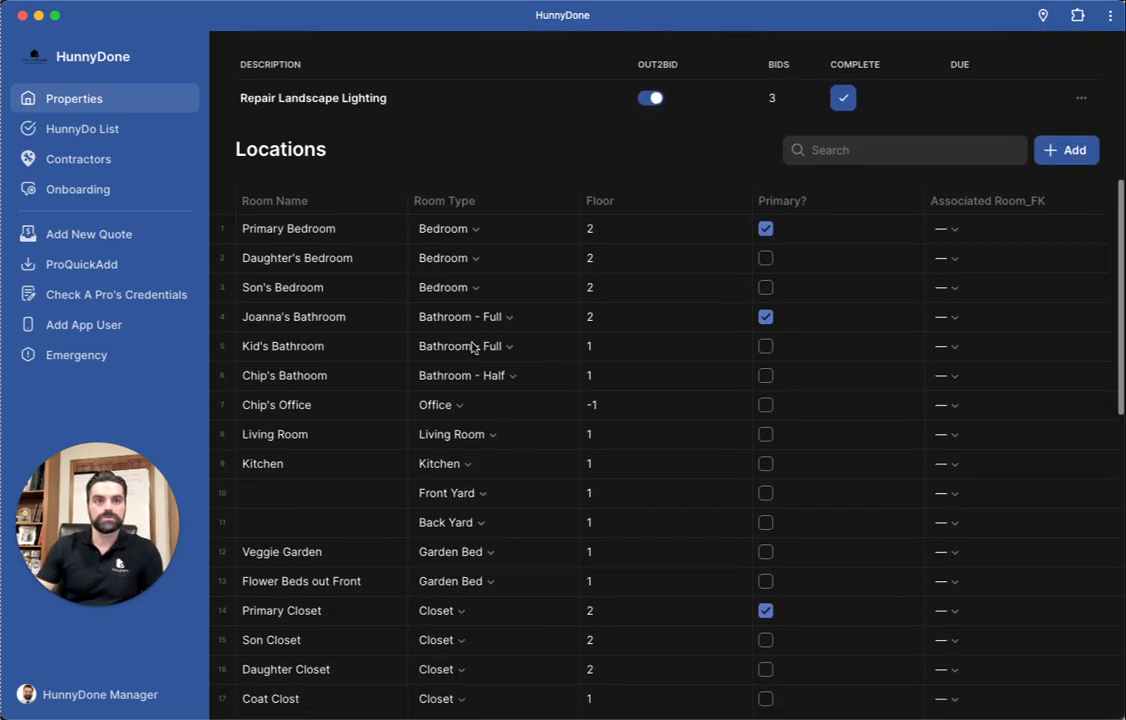
pyautogui.scroll(-3, 357, 344)
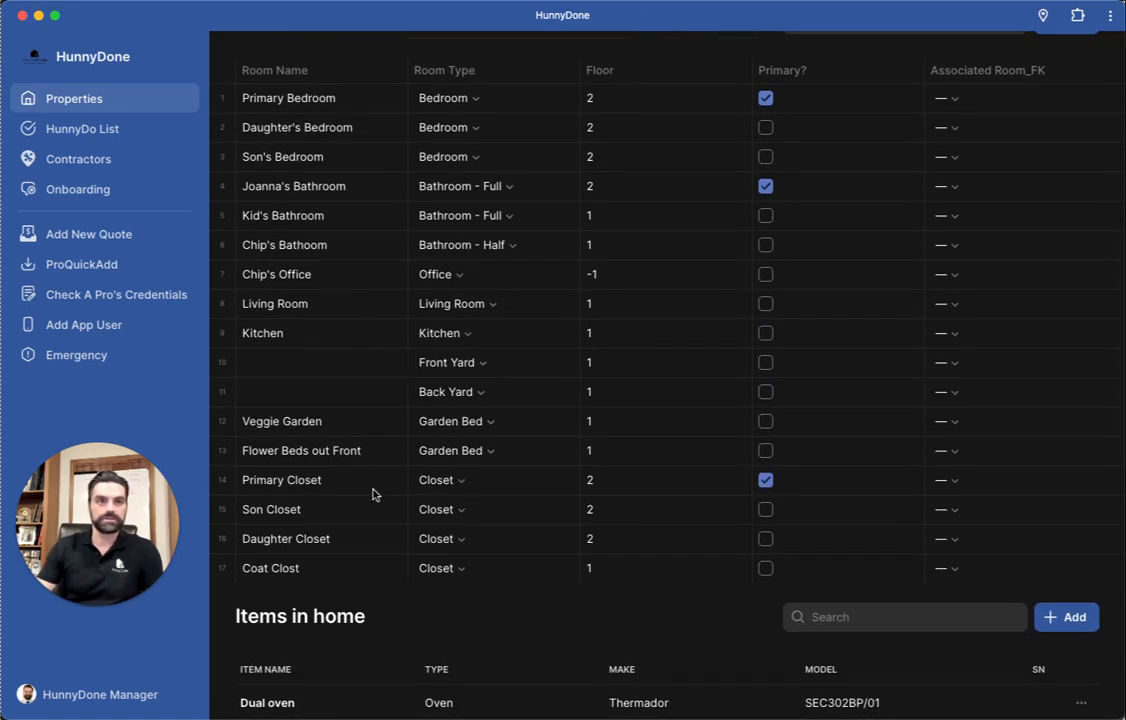
pyautogui.scroll(-2, 330, 432)
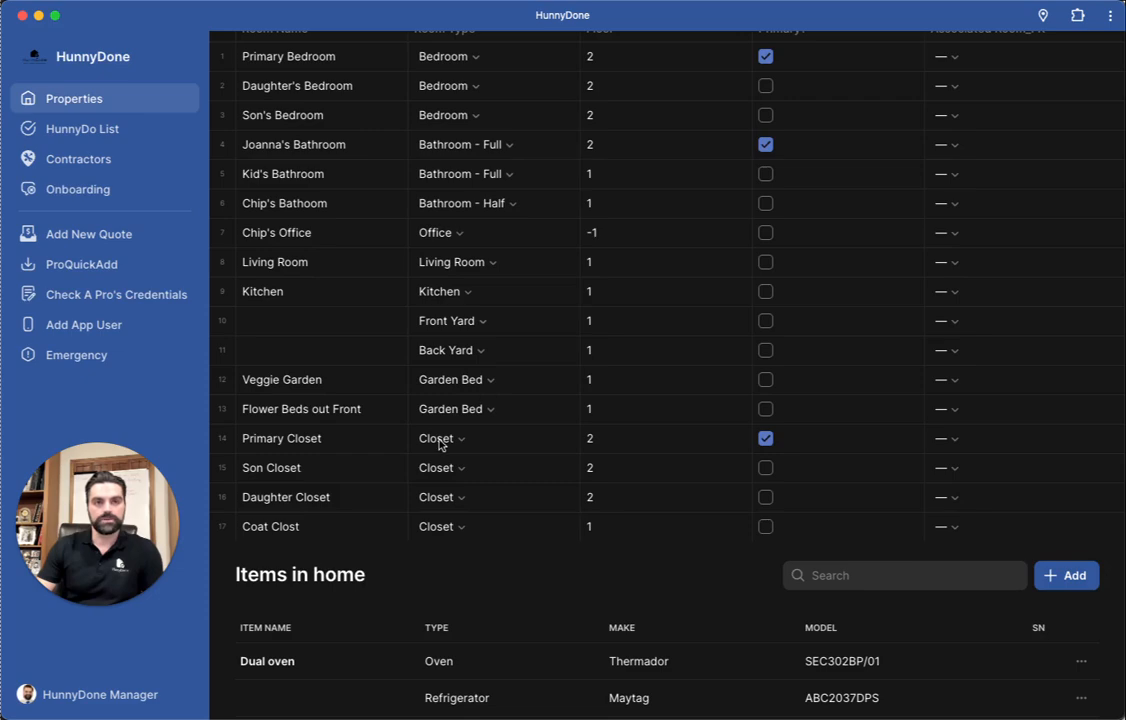
pyautogui.scroll(-1, 440, 446)
pyautogui.scroll(5, 440, 444)
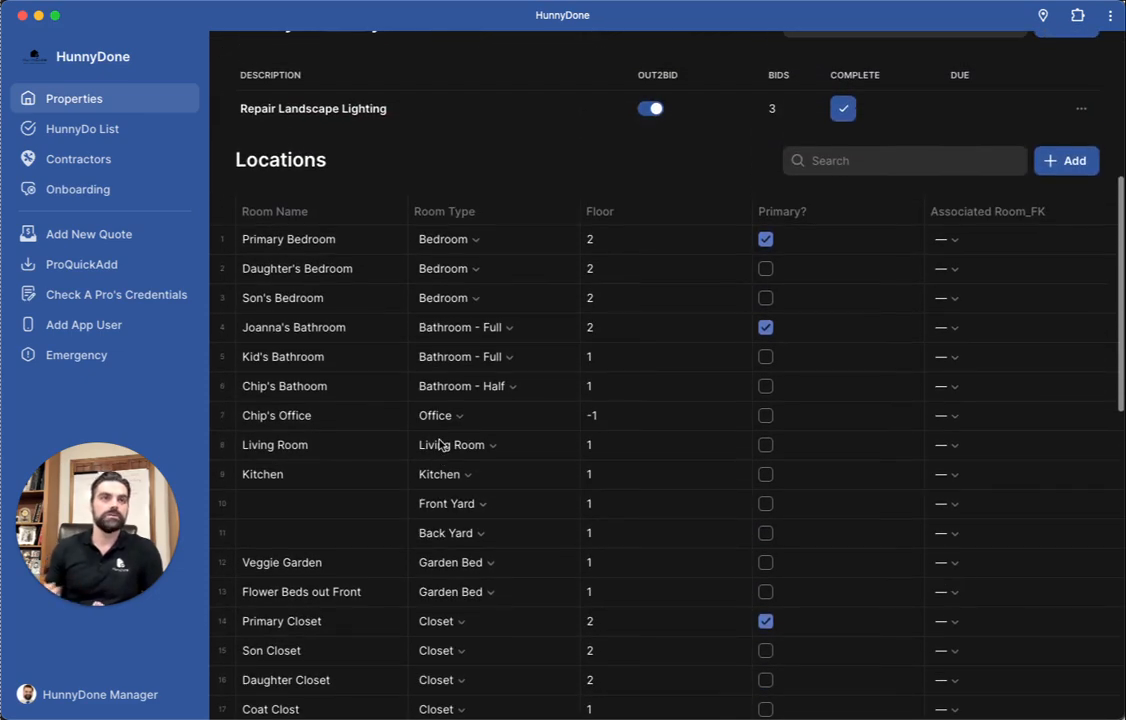
pyautogui.scroll(-3, 549, 403)
pyautogui.scroll(-2, 549, 403)
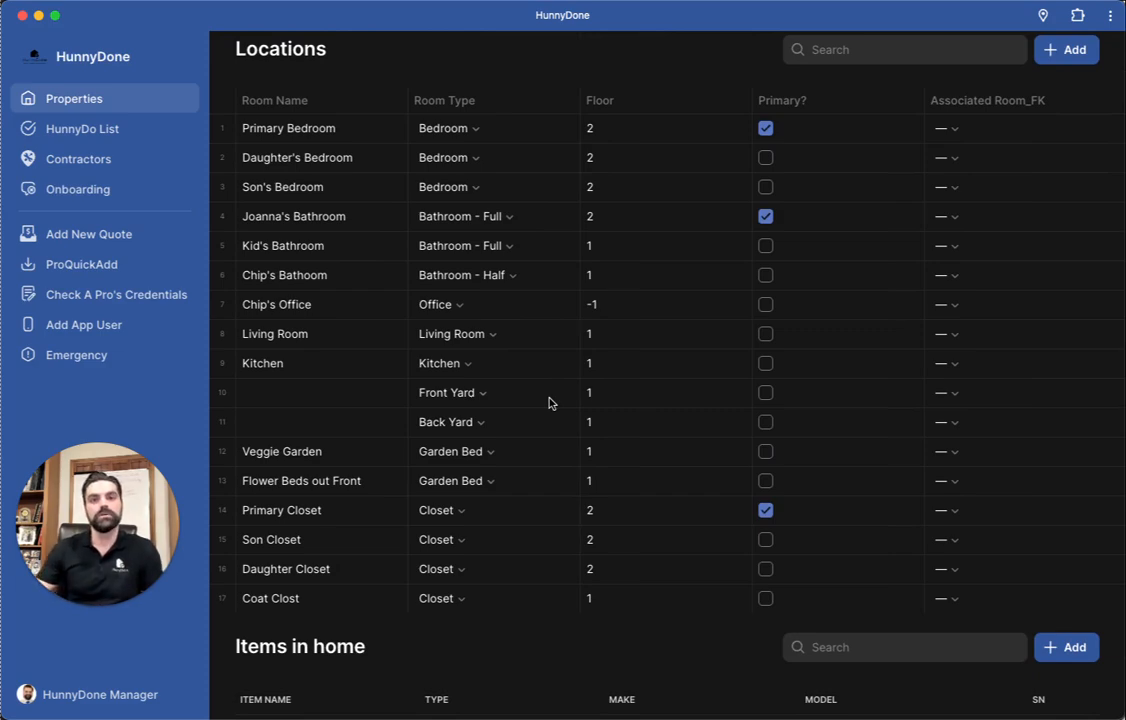
# Open the 75 Gal Water Heater from the items in the home and expand its additional details.
pyautogui.scroll(-10, 549, 403)
pyautogui.scroll(-10, 494, 545)
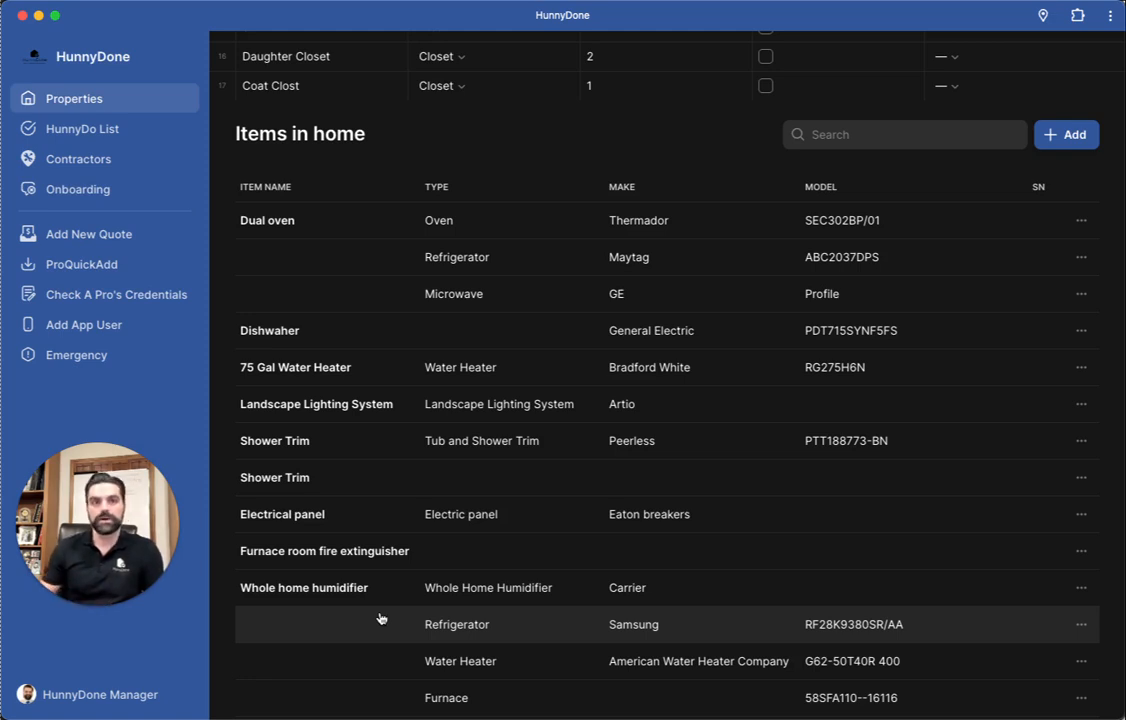
pyautogui.scroll(3, 580, 619)
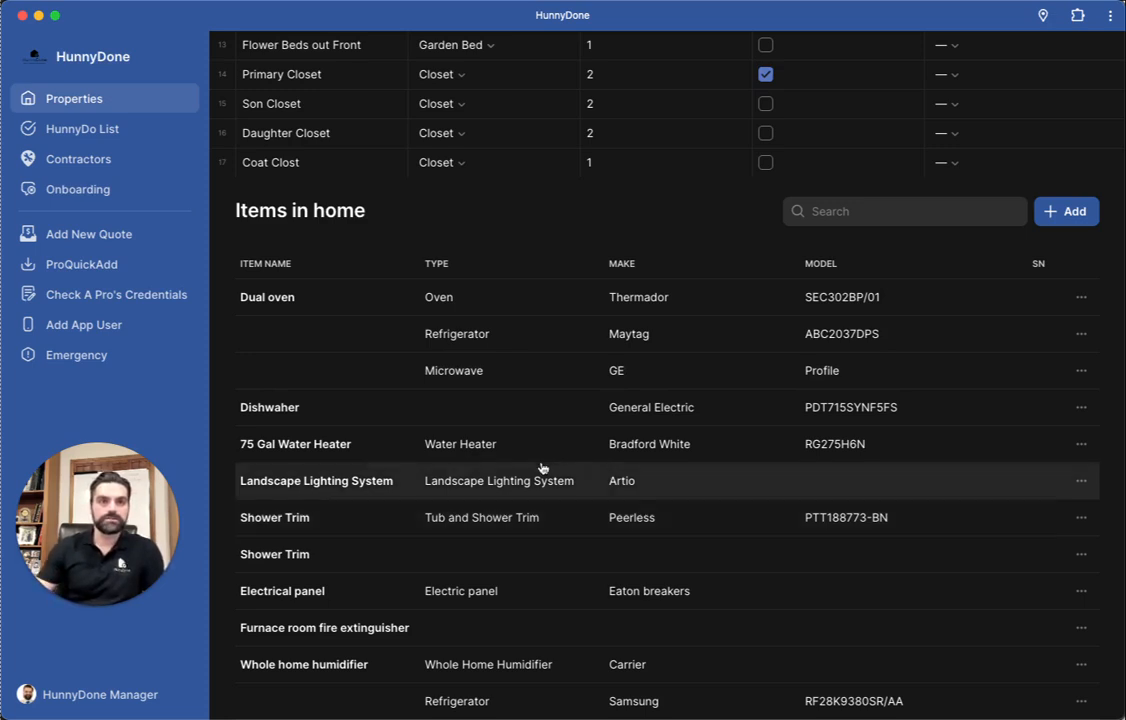
pyautogui.click(516, 444)
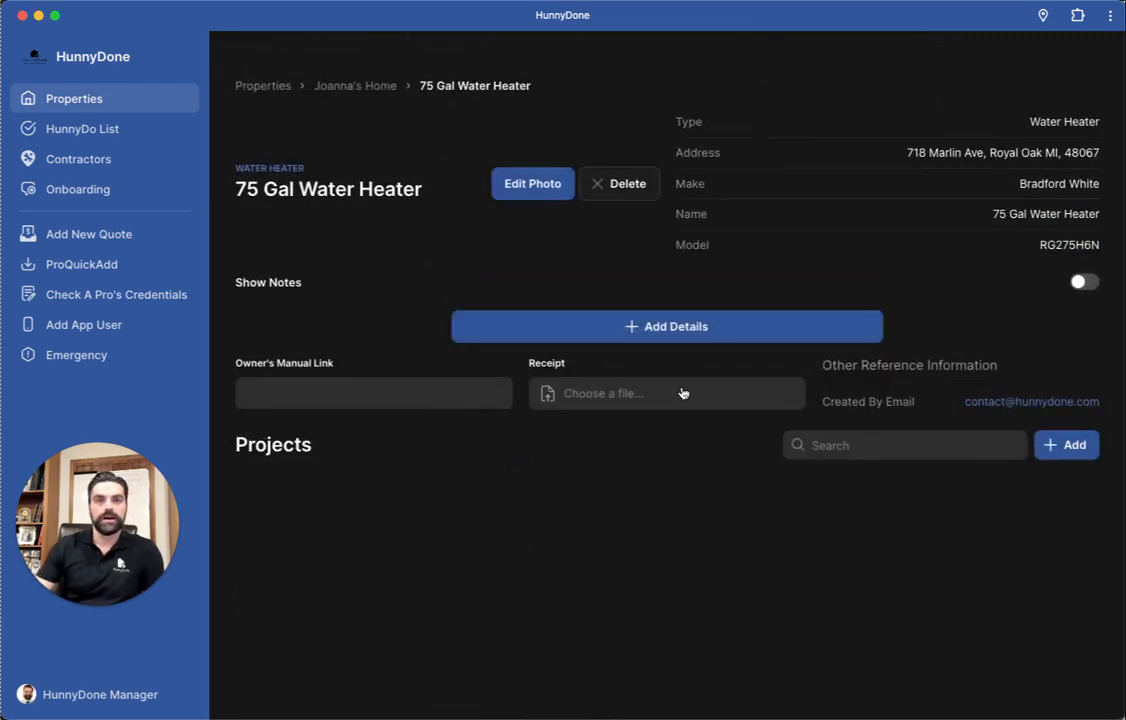
pyautogui.click(658, 326)
# Review the water heater's sill plate, product document and model fields, and return to the property page.
pyautogui.scroll(-1, 507, 493)
pyautogui.scroll(-1, 508, 493)
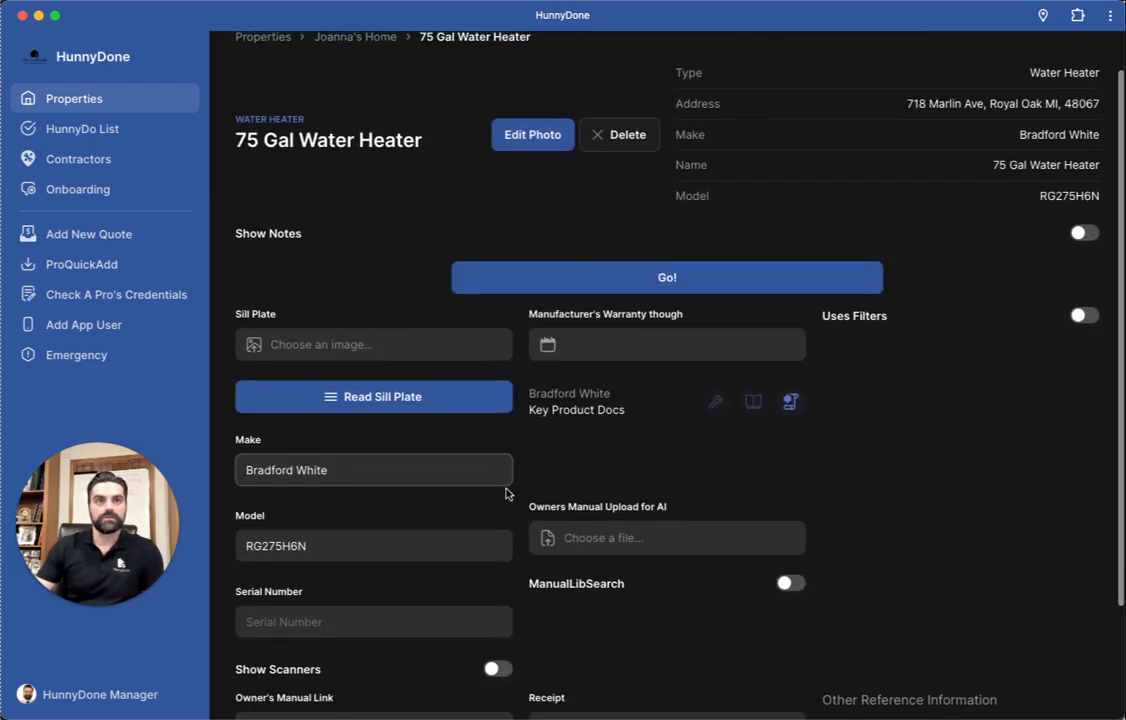
pyautogui.scroll(1, 507, 493)
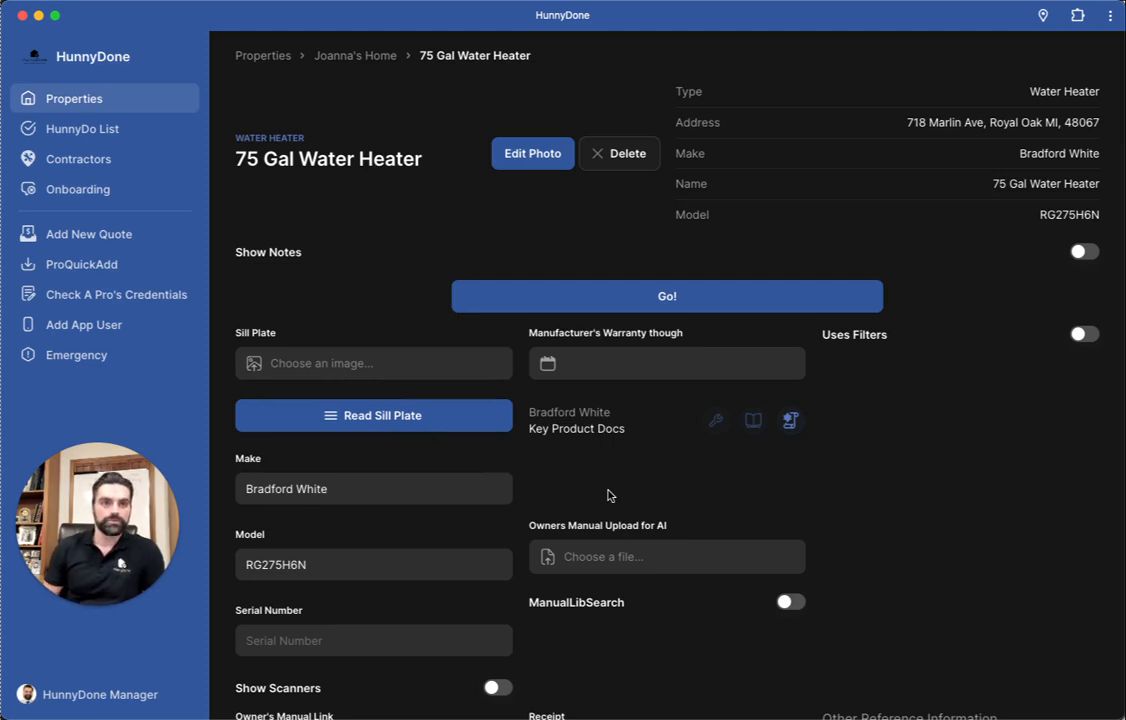
pyautogui.scroll(-3, 606, 495)
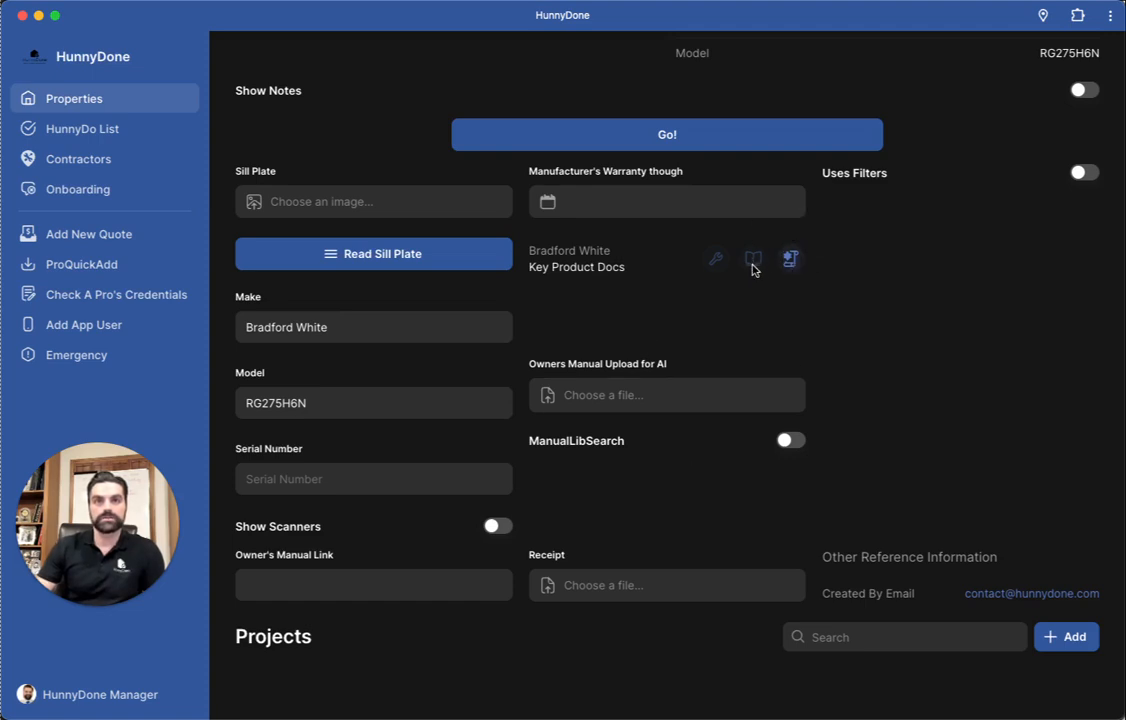
pyautogui.click(344, 404)
pyautogui.scroll(5, 605, 374)
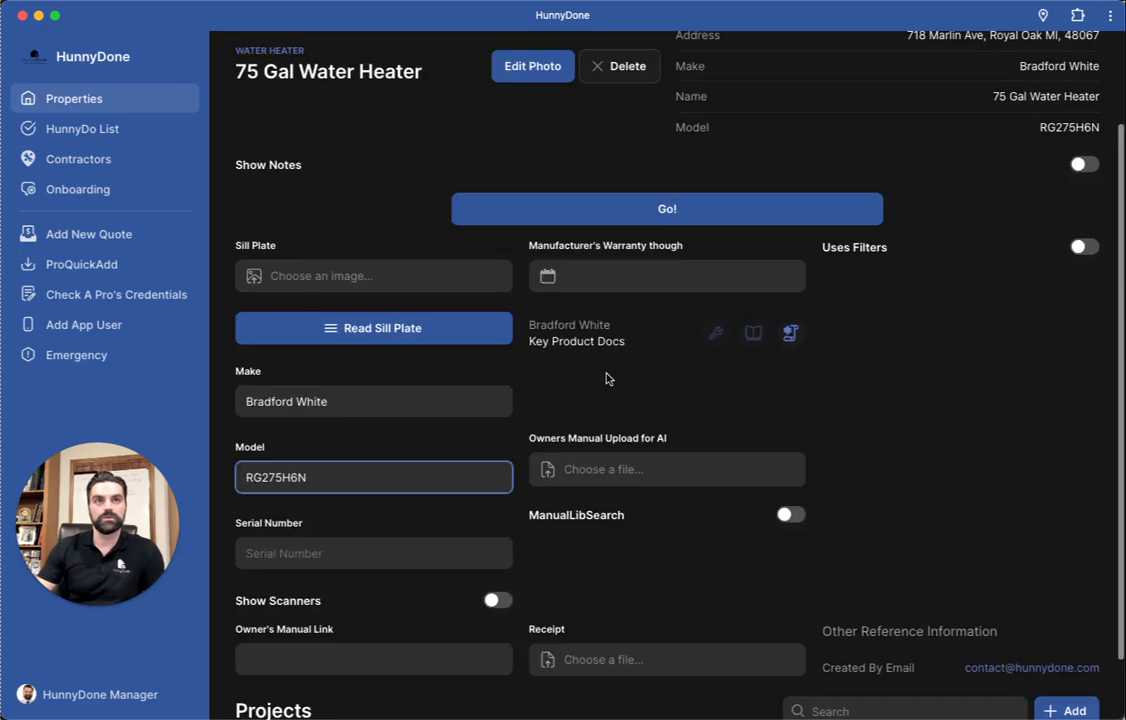
pyautogui.click(345, 90)
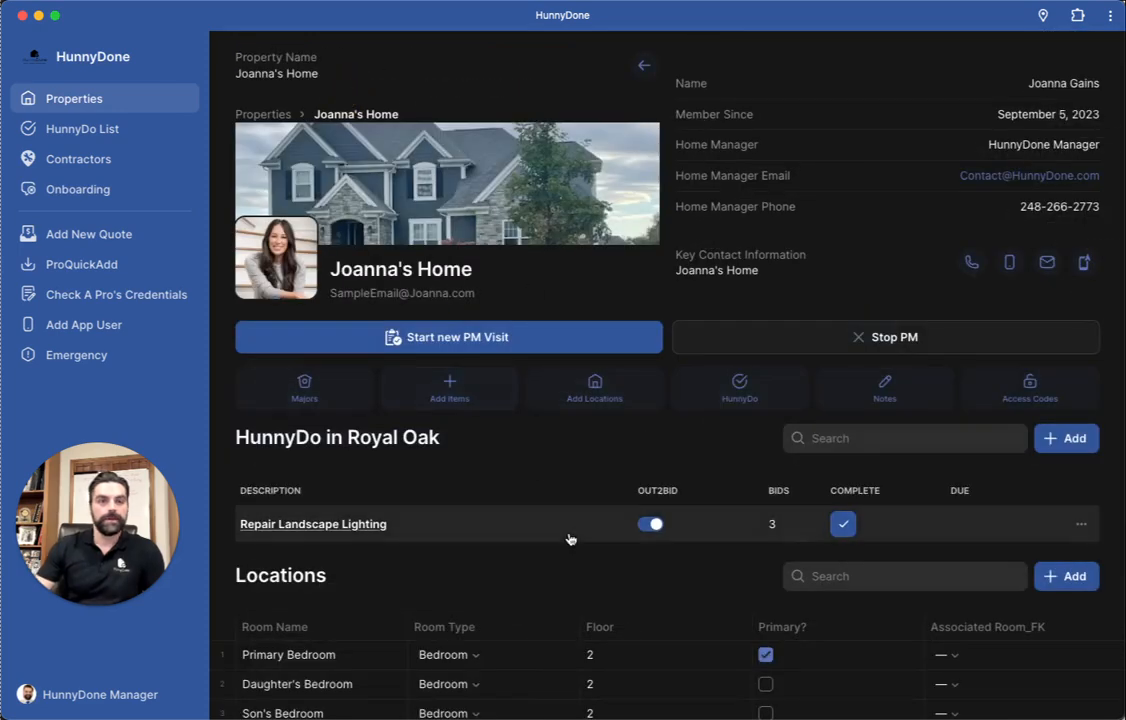
# Open the Repair Landscape Lighting task from the property's HunnyDo list.
pyautogui.scroll(-1, 568, 536)
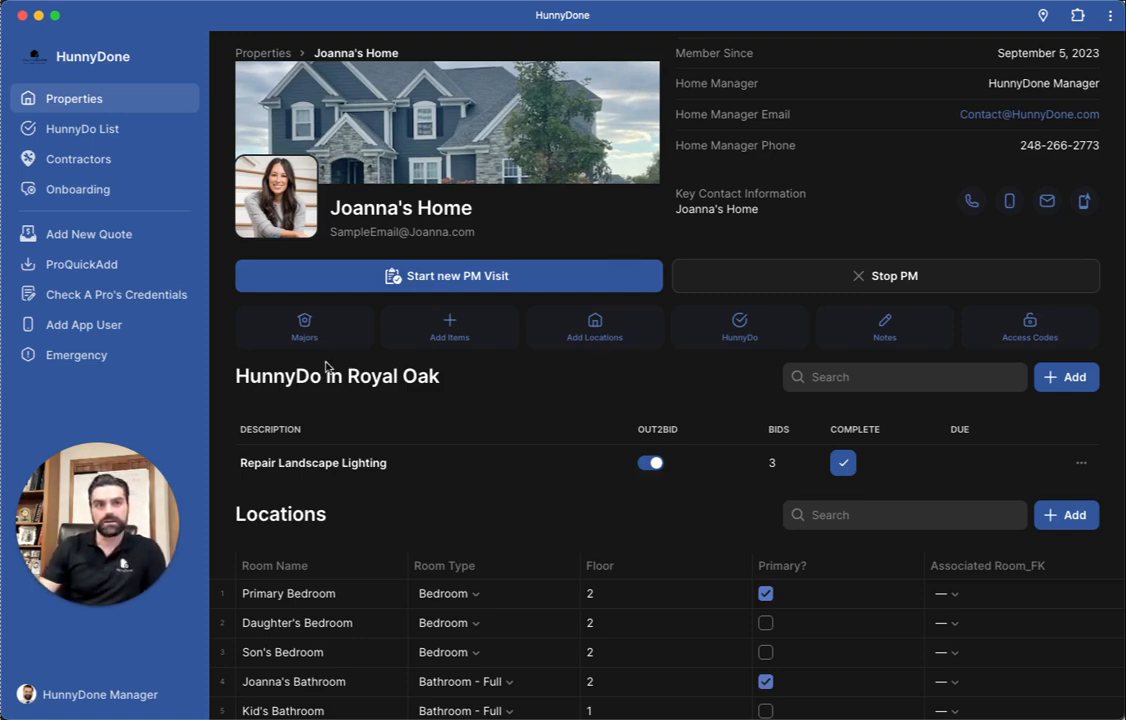
pyautogui.moveTo(440, 378); pyautogui.dragTo(246, 377)
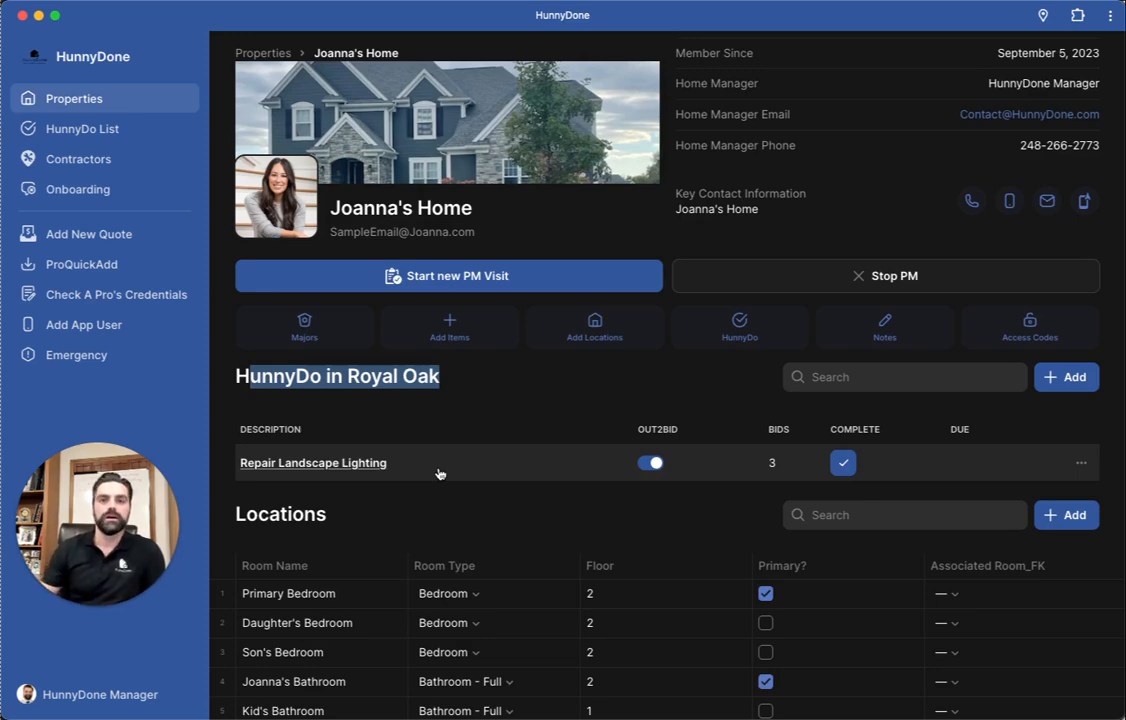
pyautogui.click(476, 470)
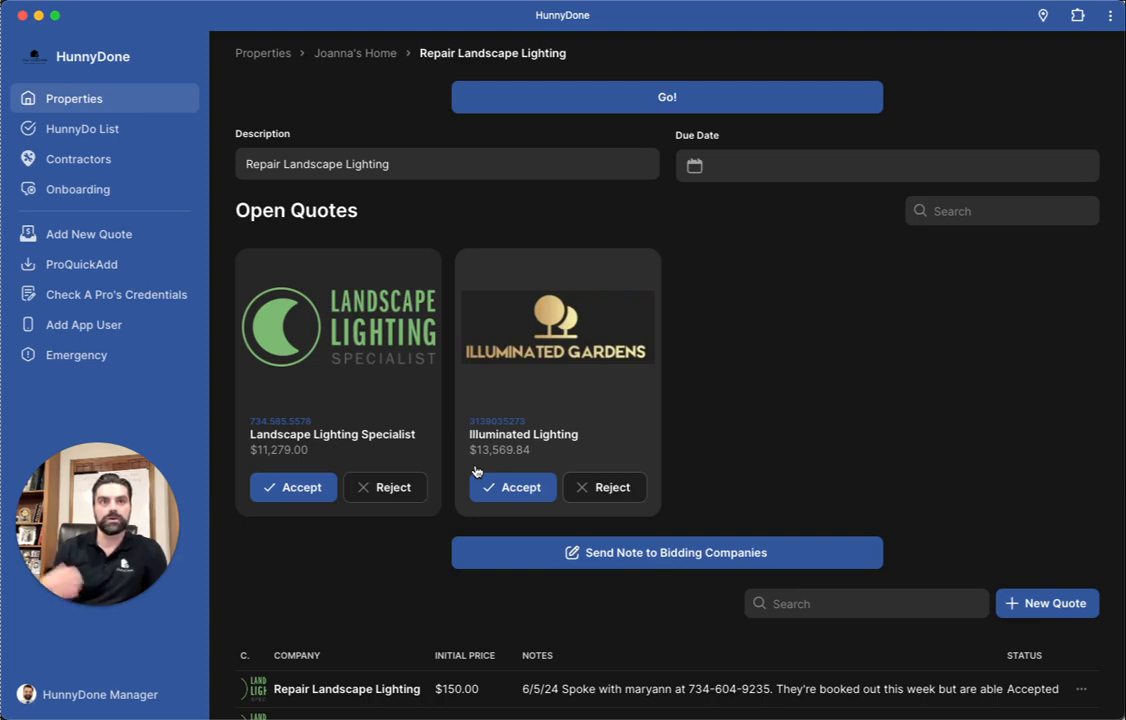
# Set the due date of the Repair Landscape Lighting task to June 21, 2024.
pyautogui.scroll(-2, 520, 337)
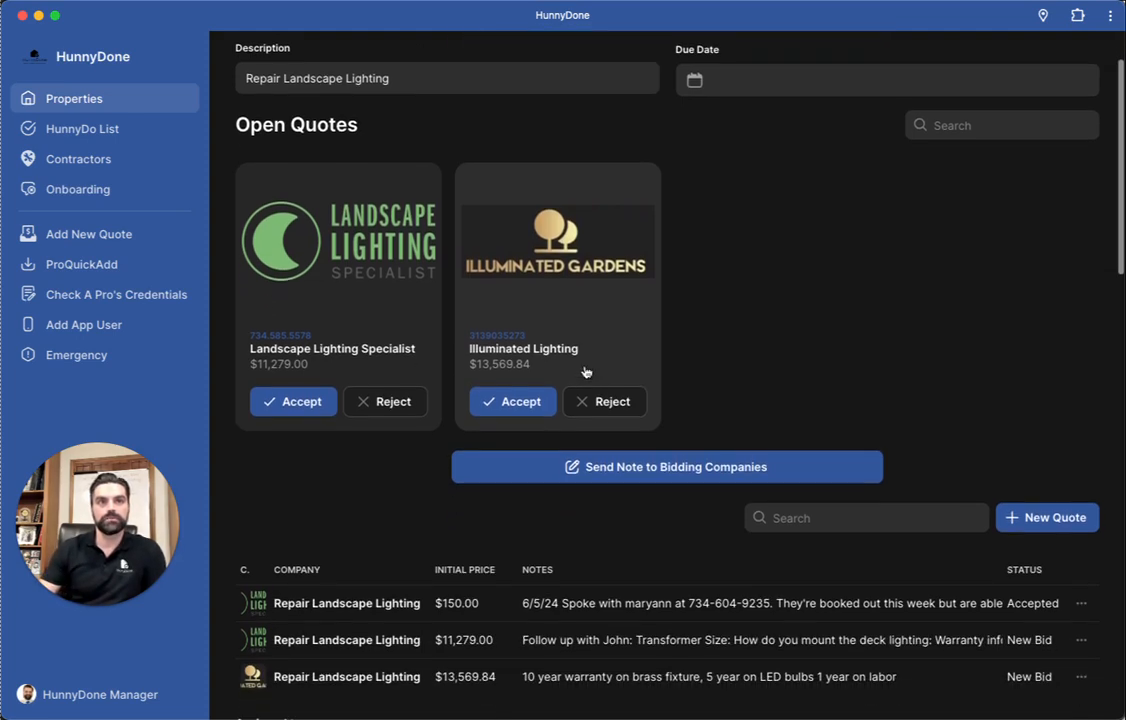
pyautogui.click(772, 84)
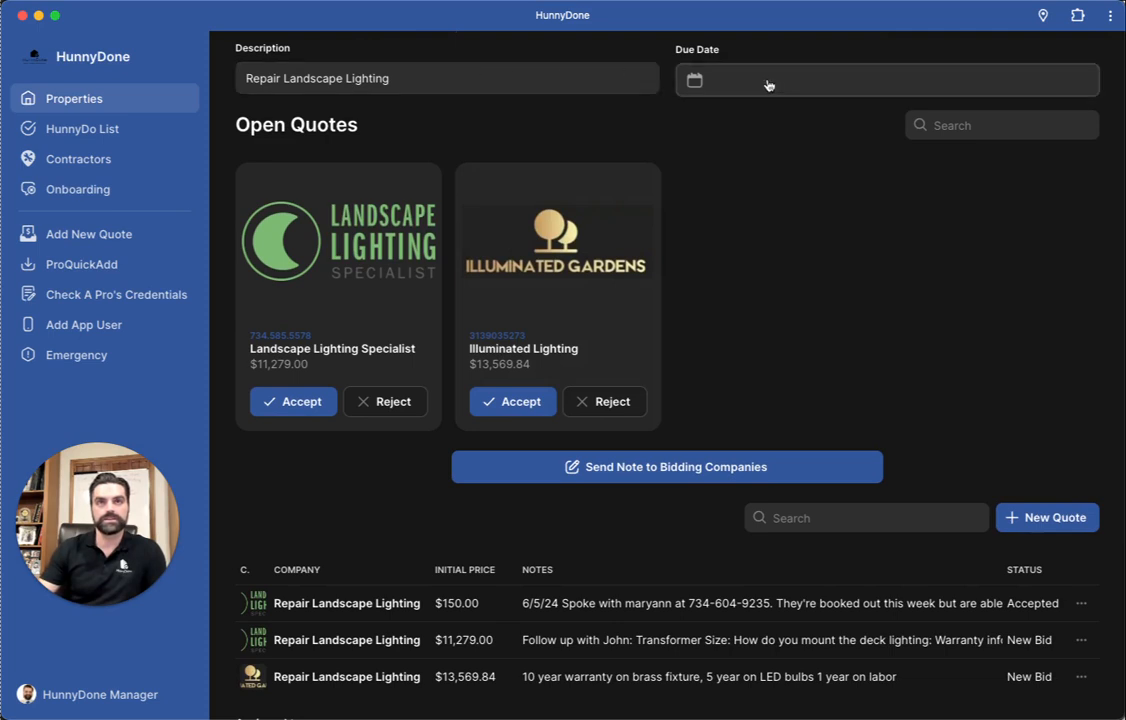
pyautogui.click(627, 449)
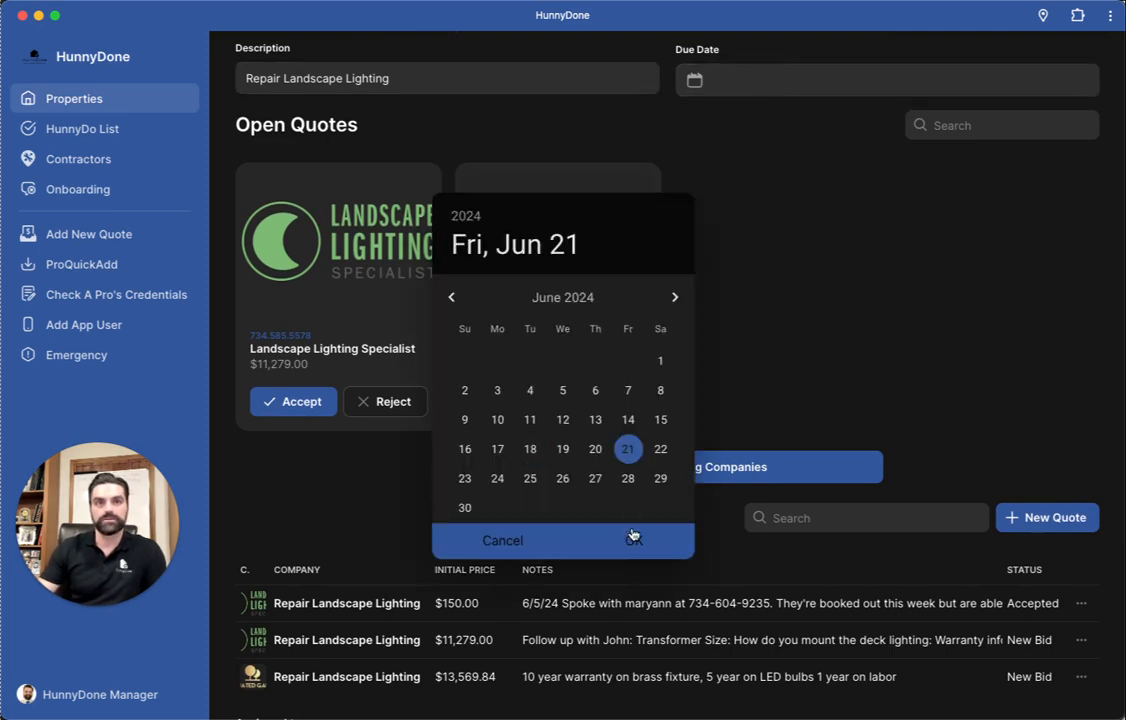
pyautogui.click(633, 538)
# Review the task's open quote cards, the quotes table with prices, notes and statuses, and the assigned manager.
pyautogui.scroll(-1, 849, 392)
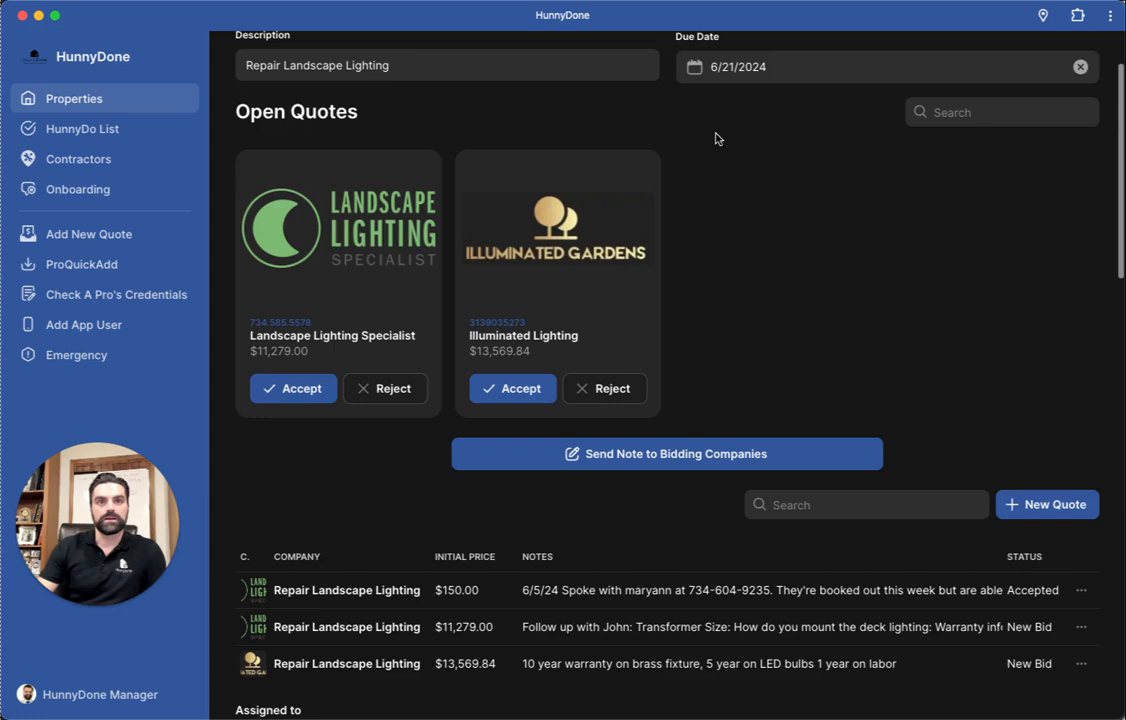
pyautogui.scroll(-3, 400, 336)
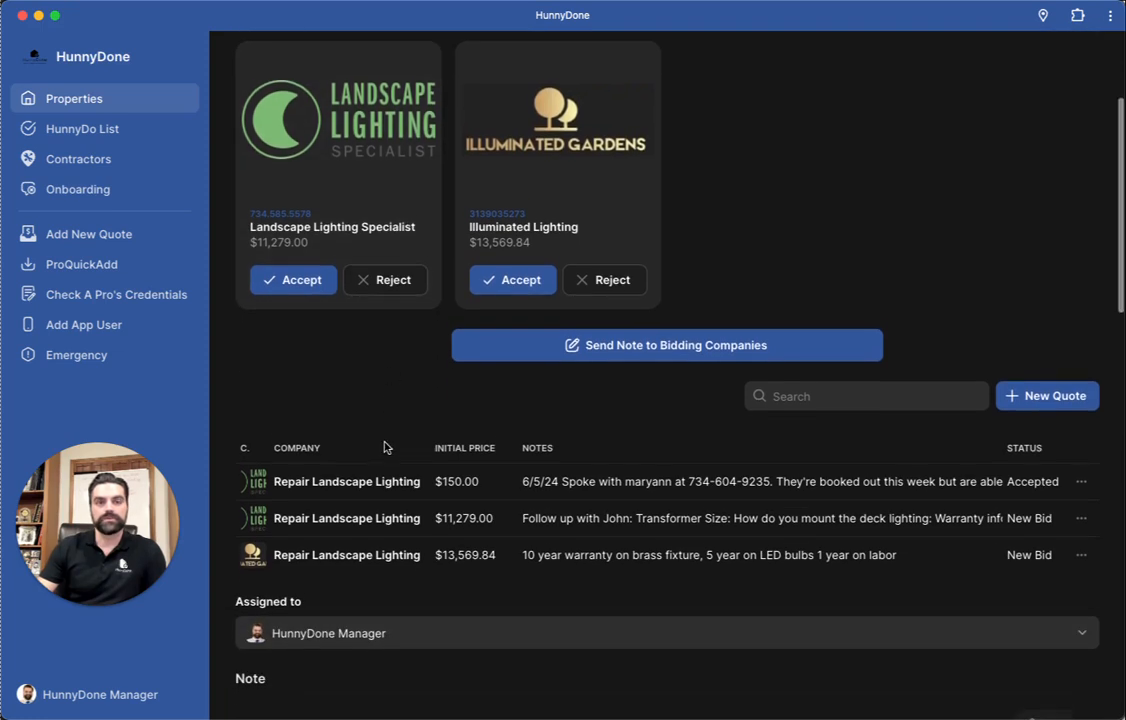
pyautogui.scroll(-1, 378, 490)
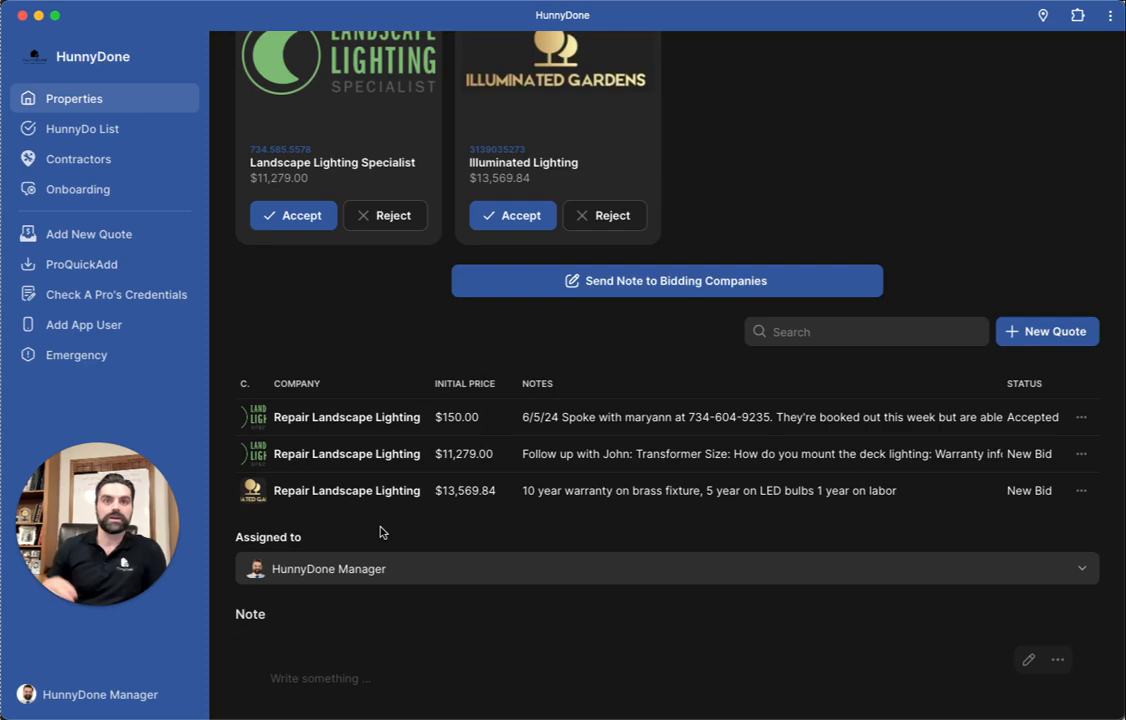
pyautogui.scroll(5, 382, 528)
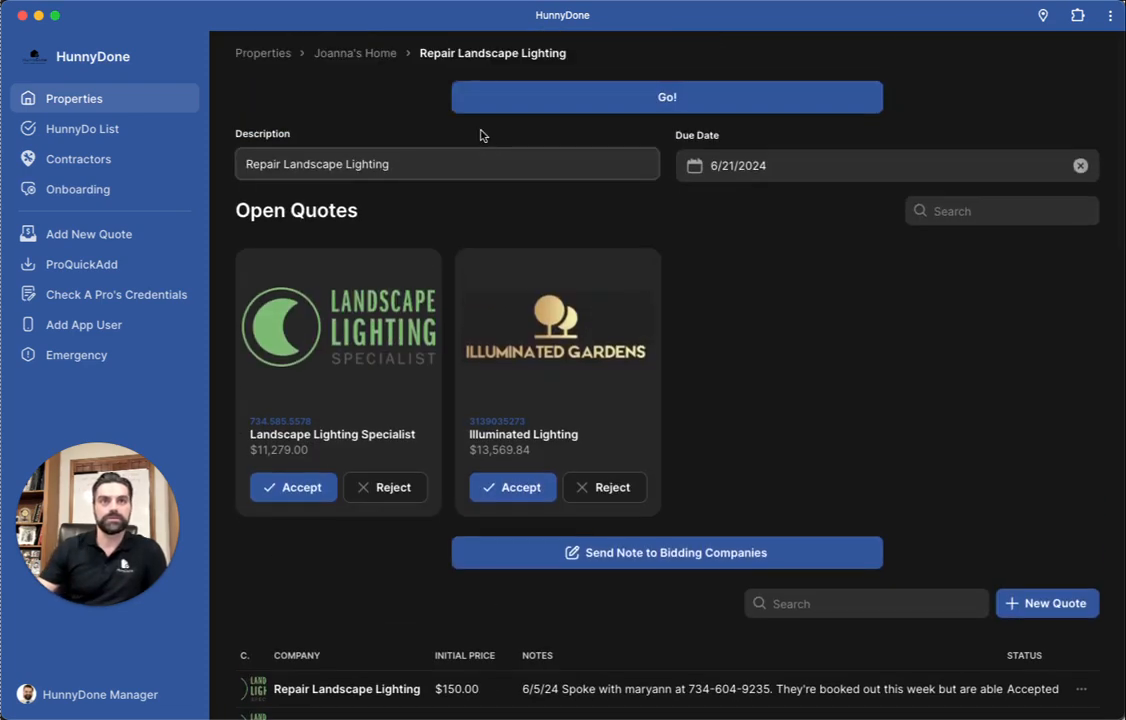
pyautogui.scroll(-5, 740, 410)
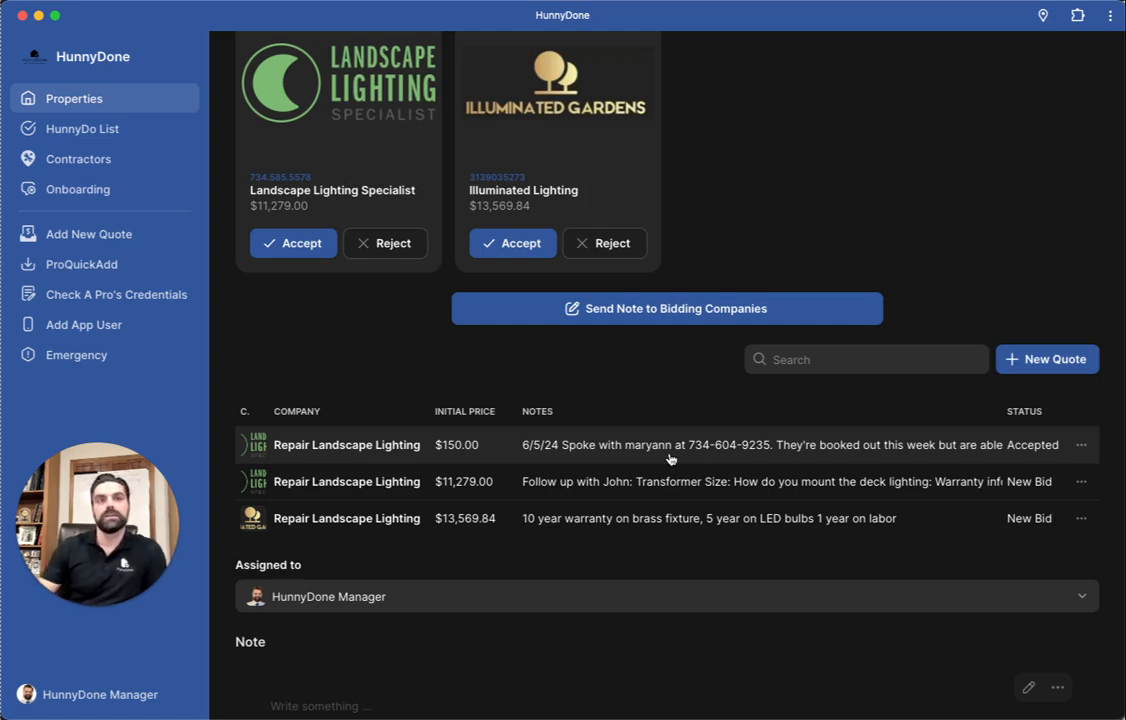
pyautogui.scroll(2, 709, 337)
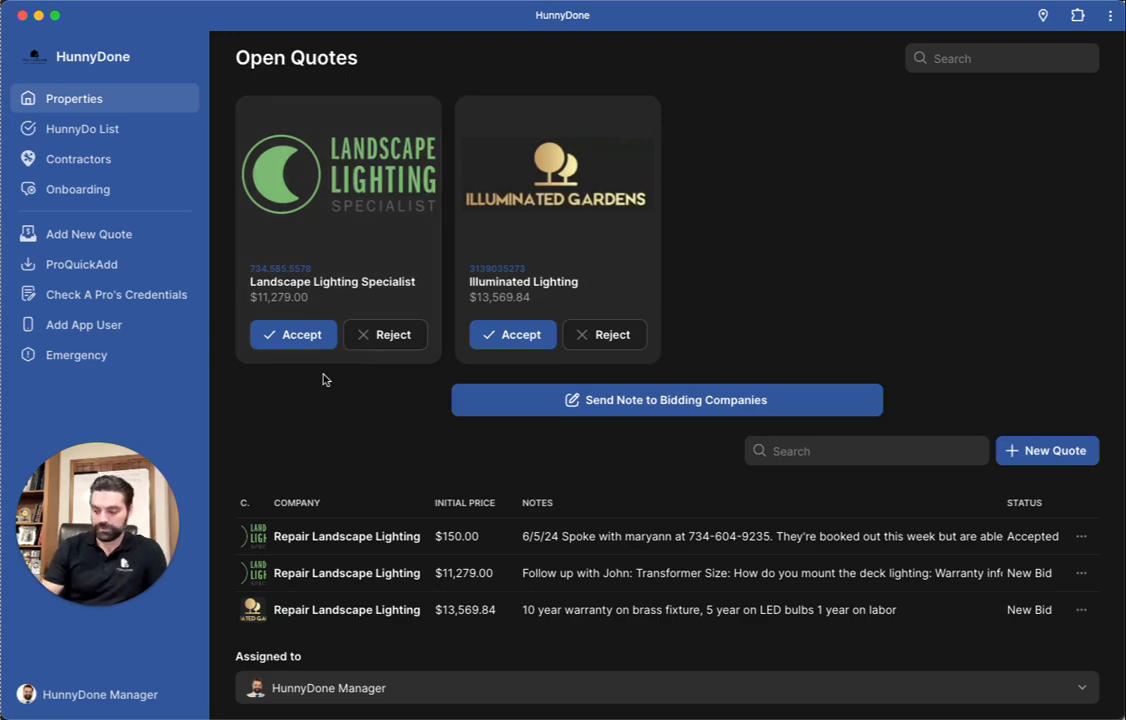
# Open the Landscape Lighting Specialist quote, review its notes, price fields and bid attachments, and return to the task.
pyautogui.click(367, 282)
pyautogui.scroll(-10, 679, 515)
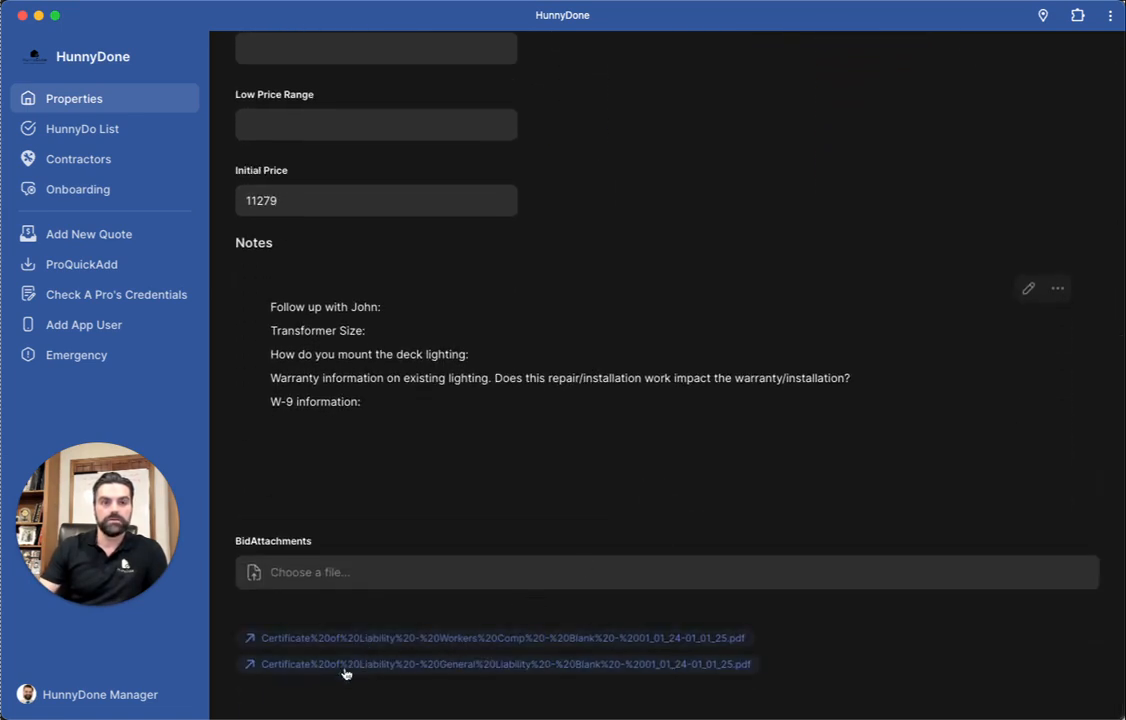
pyautogui.scroll(10, 353, 692)
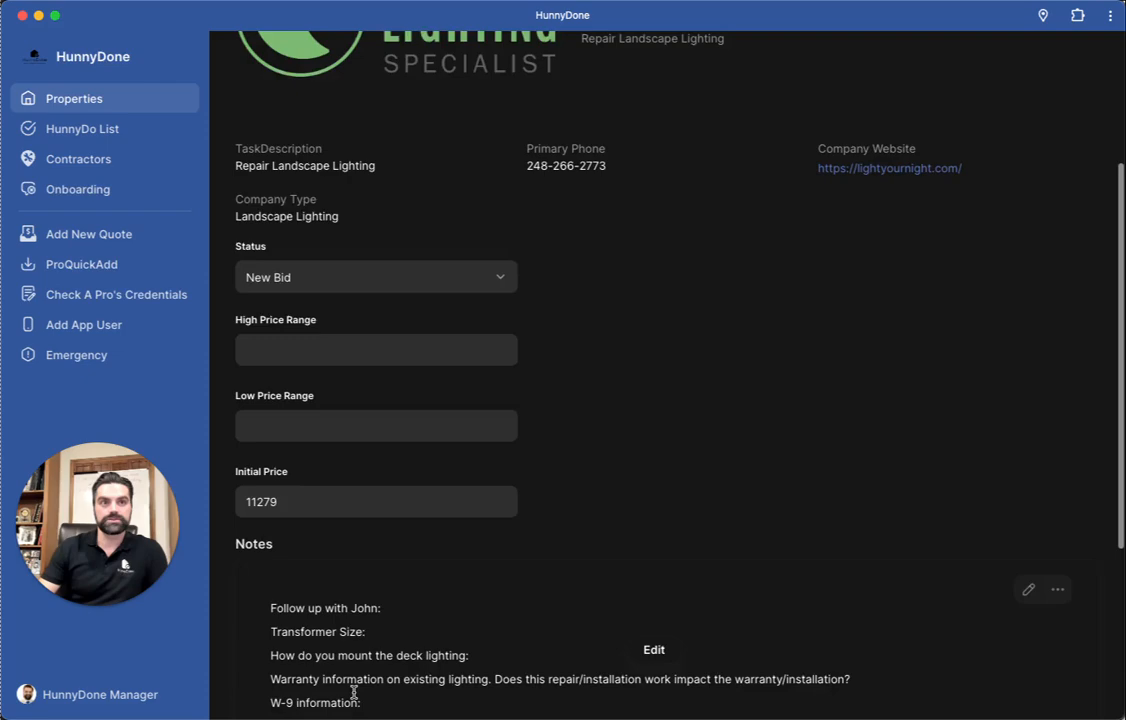
pyautogui.click(337, 96)
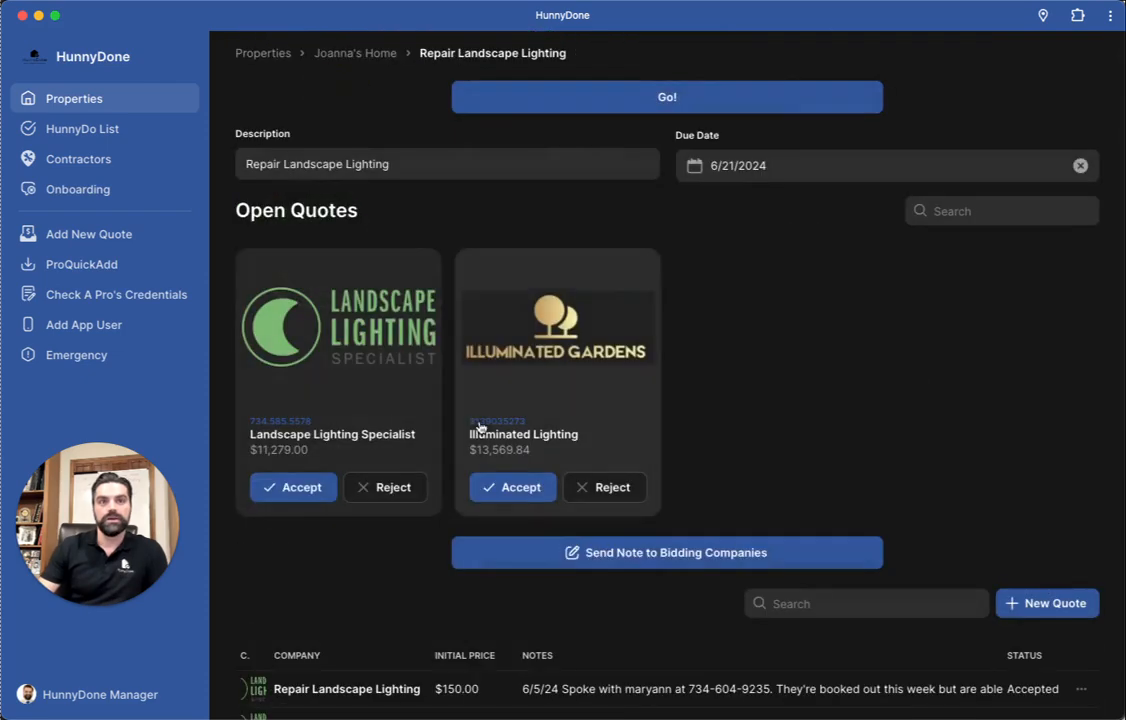
# Examine the task's quotes, note section, photo and linked home item through to the end of the page.
pyautogui.scroll(-2, 773, 408)
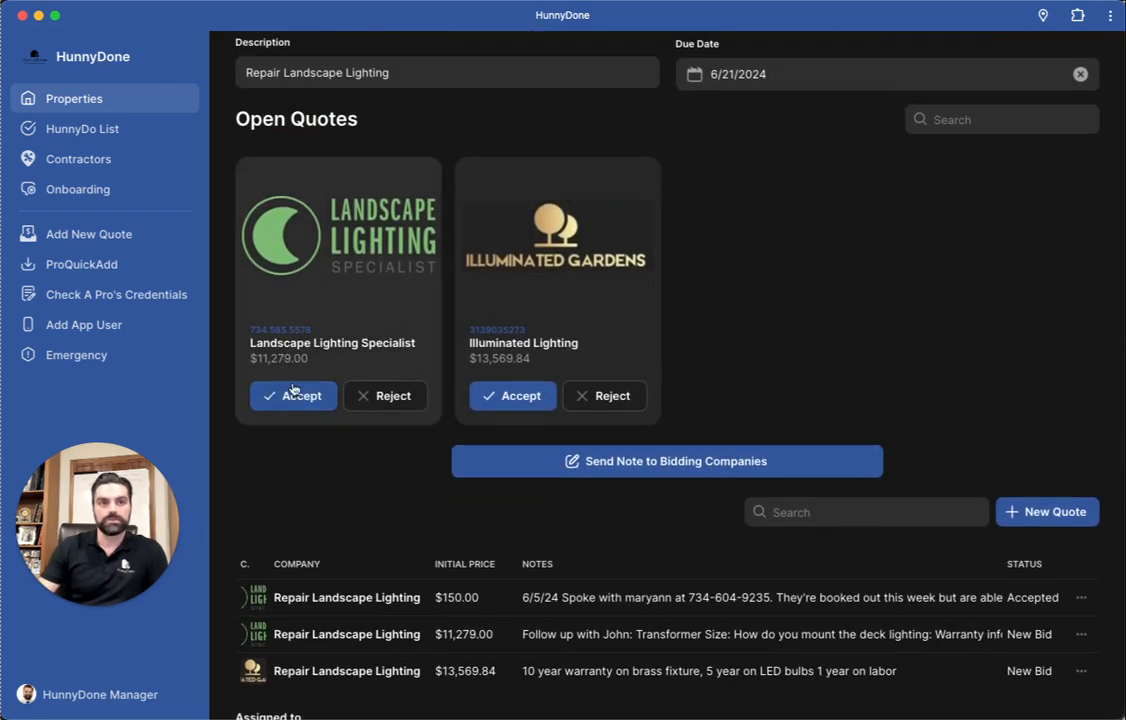
pyautogui.scroll(-2, 809, 357)
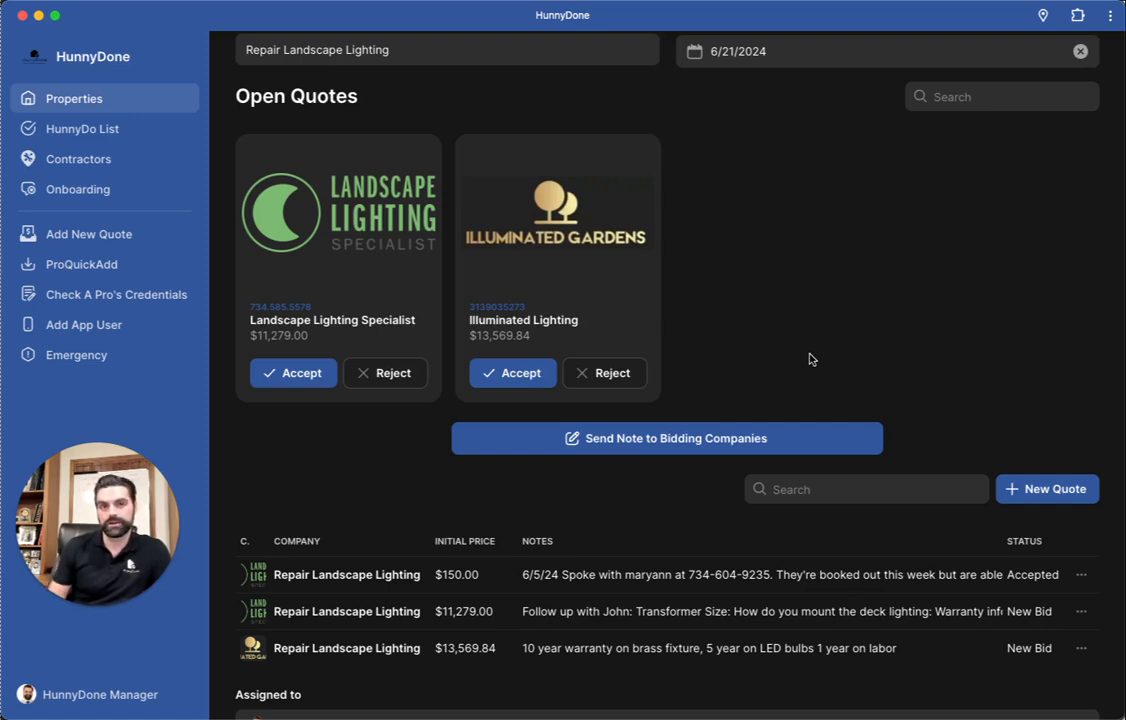
pyautogui.click(1002, 436)
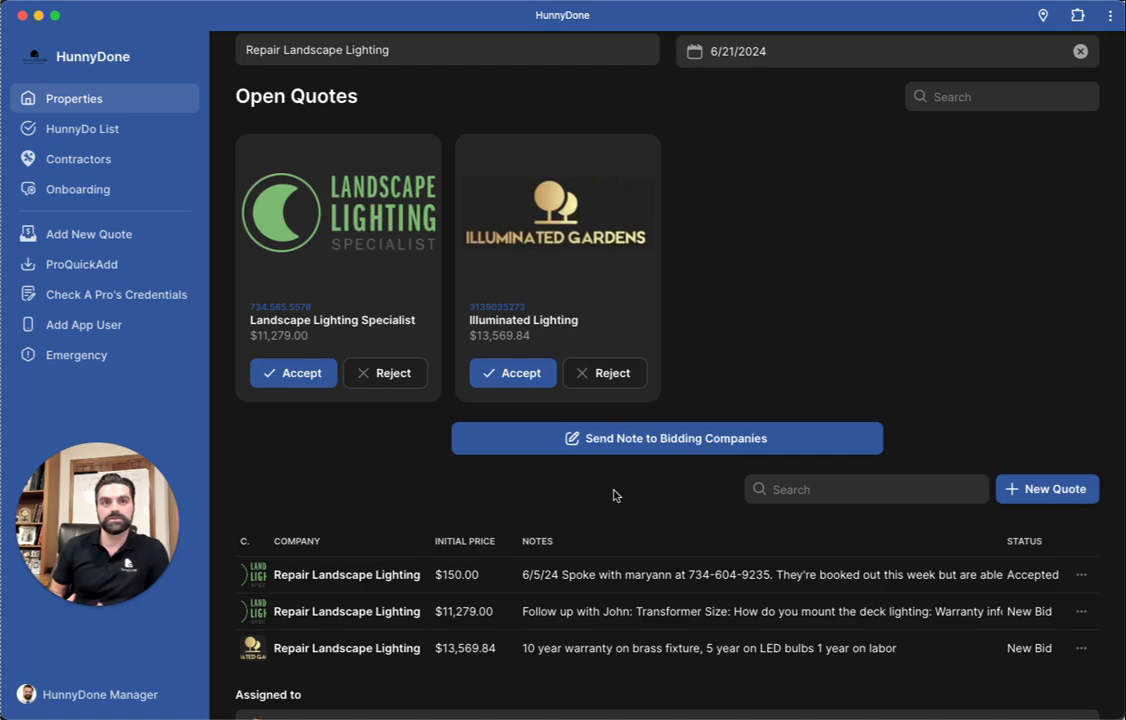
pyautogui.scroll(-8, 613, 495)
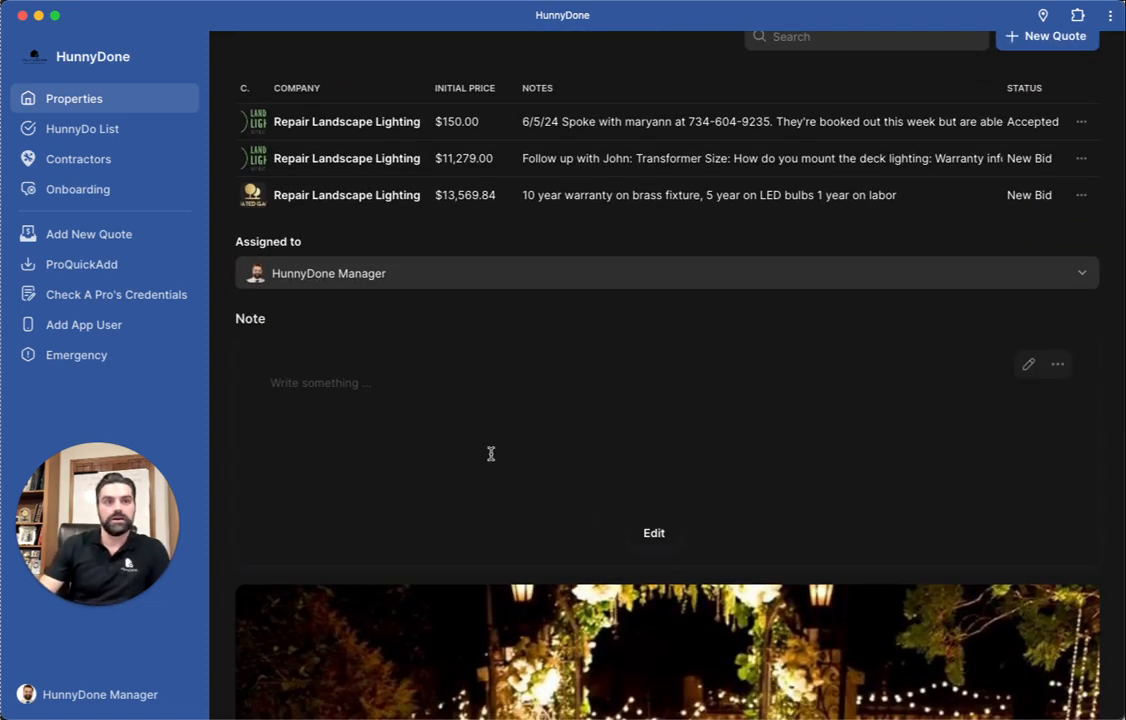
pyautogui.scroll(-2, 491, 454)
pyautogui.scroll(-10, 491, 454)
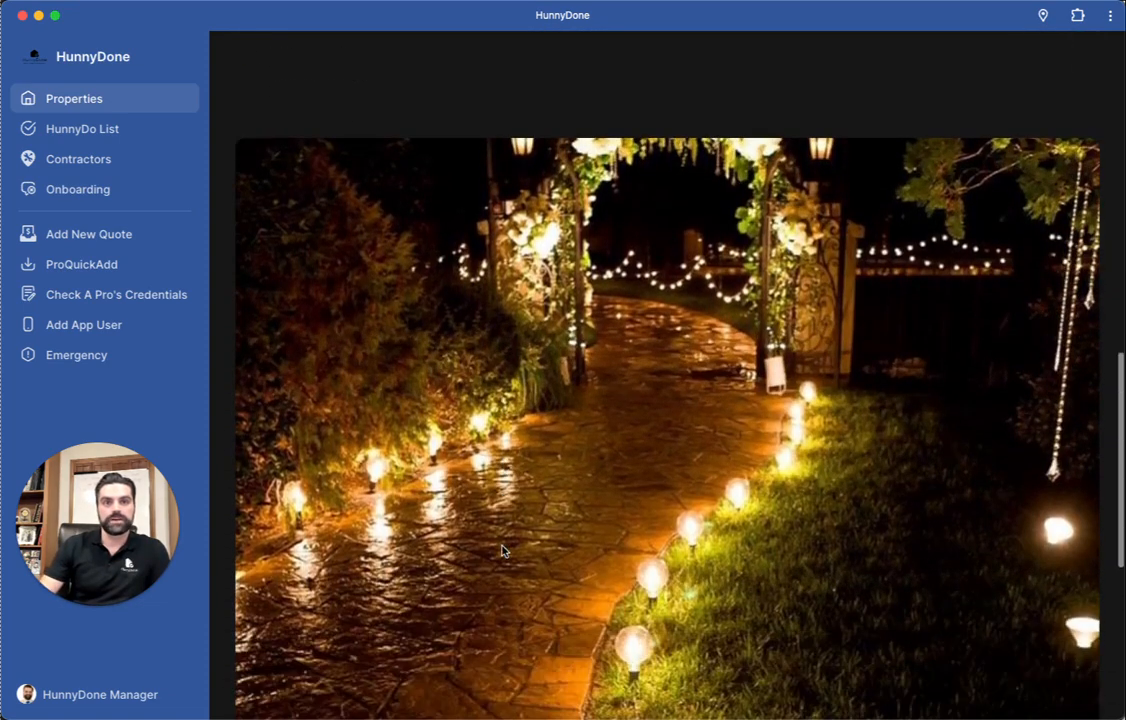
pyautogui.scroll(-2, 503, 551)
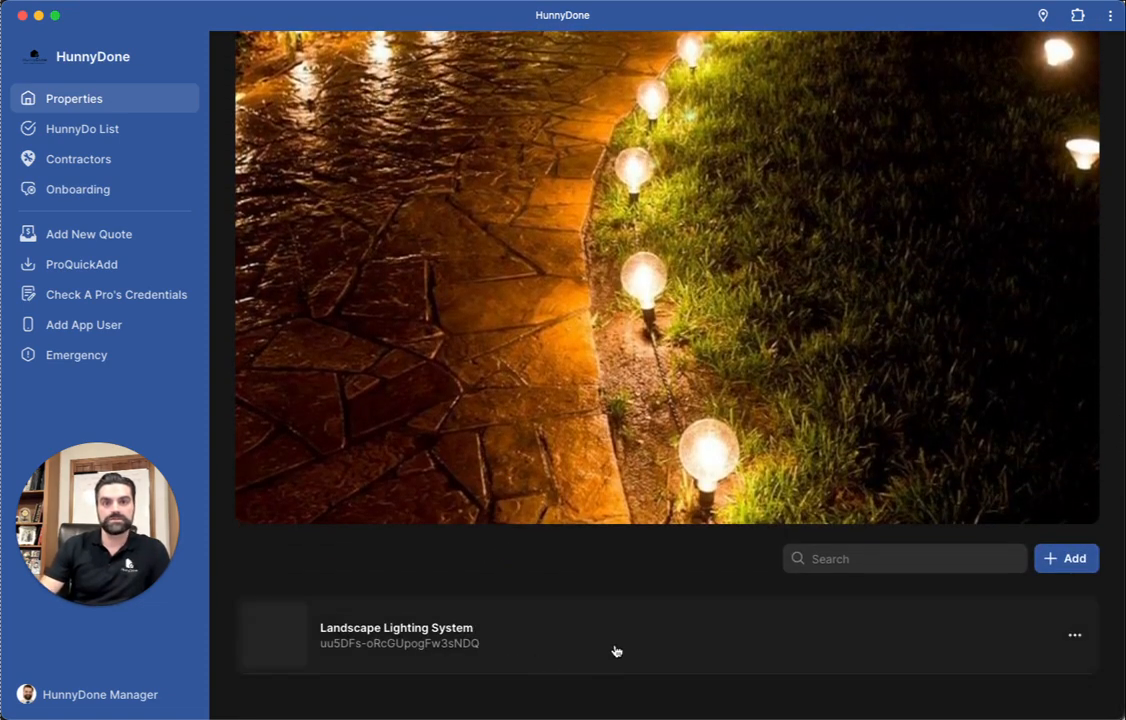
pyautogui.scroll(7, 616, 649)
pyautogui.scroll(10, 615, 650)
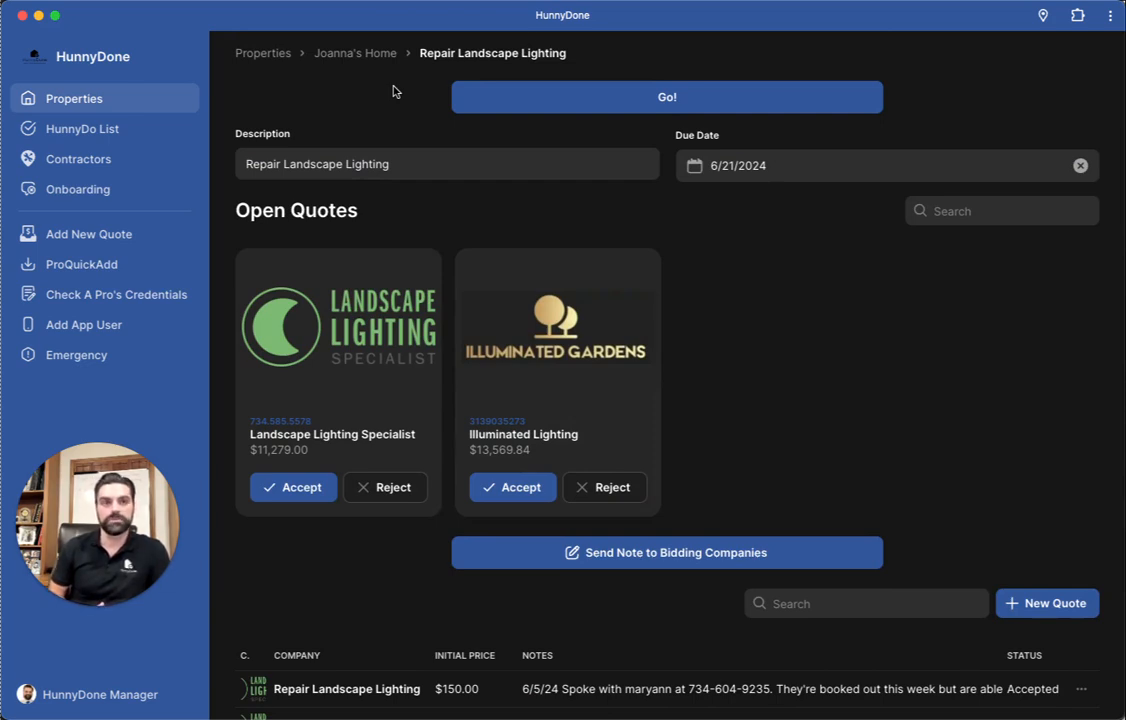
# Return to the property page, look over its sections, and open the HunnyDo List of ongoing projects.
pyautogui.click(362, 52)
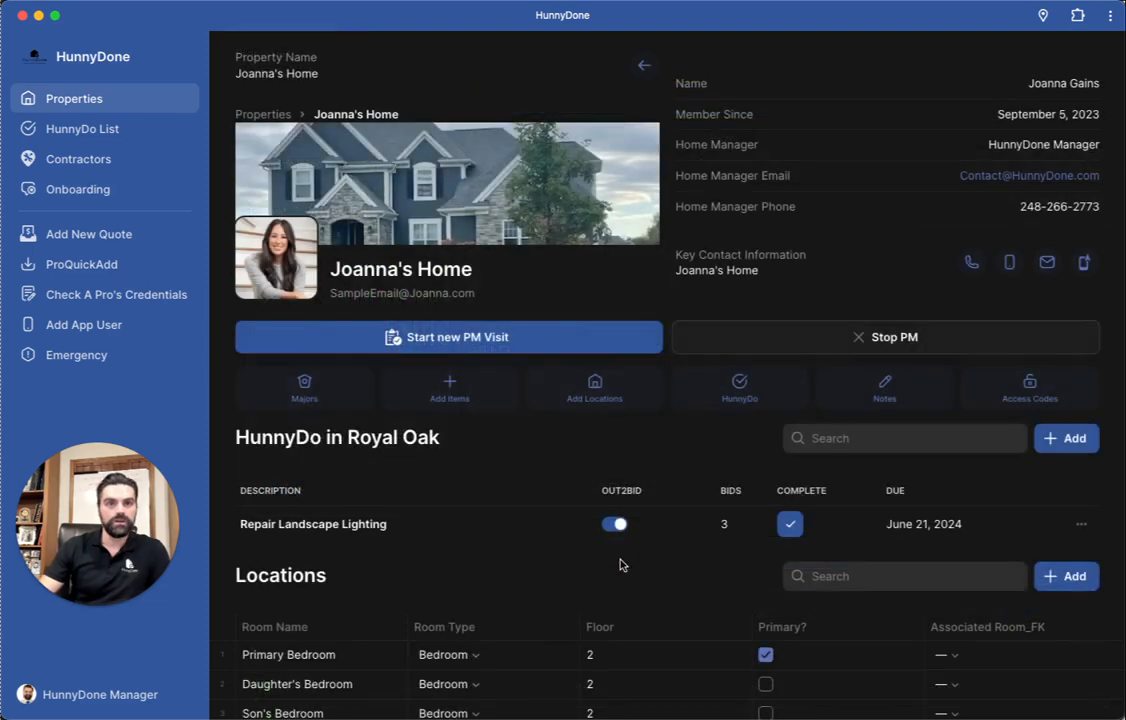
pyautogui.scroll(-3, 621, 563)
pyautogui.scroll(-2, 620, 565)
pyautogui.scroll(5, 553, 521)
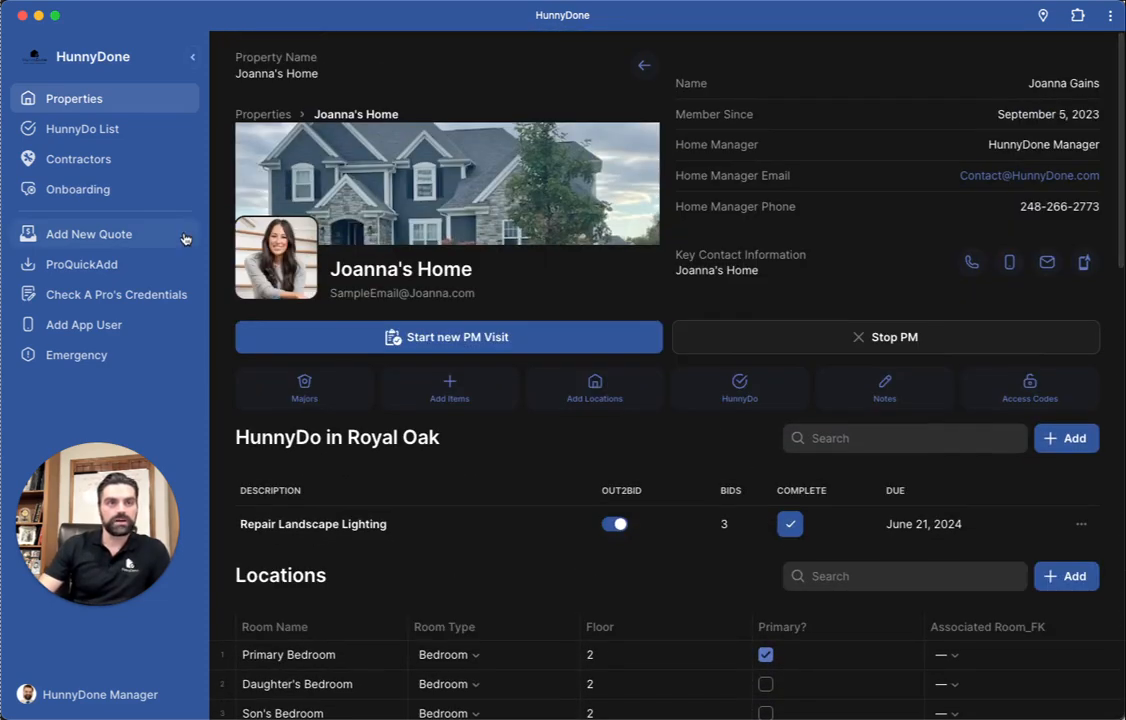
pyautogui.click(86, 131)
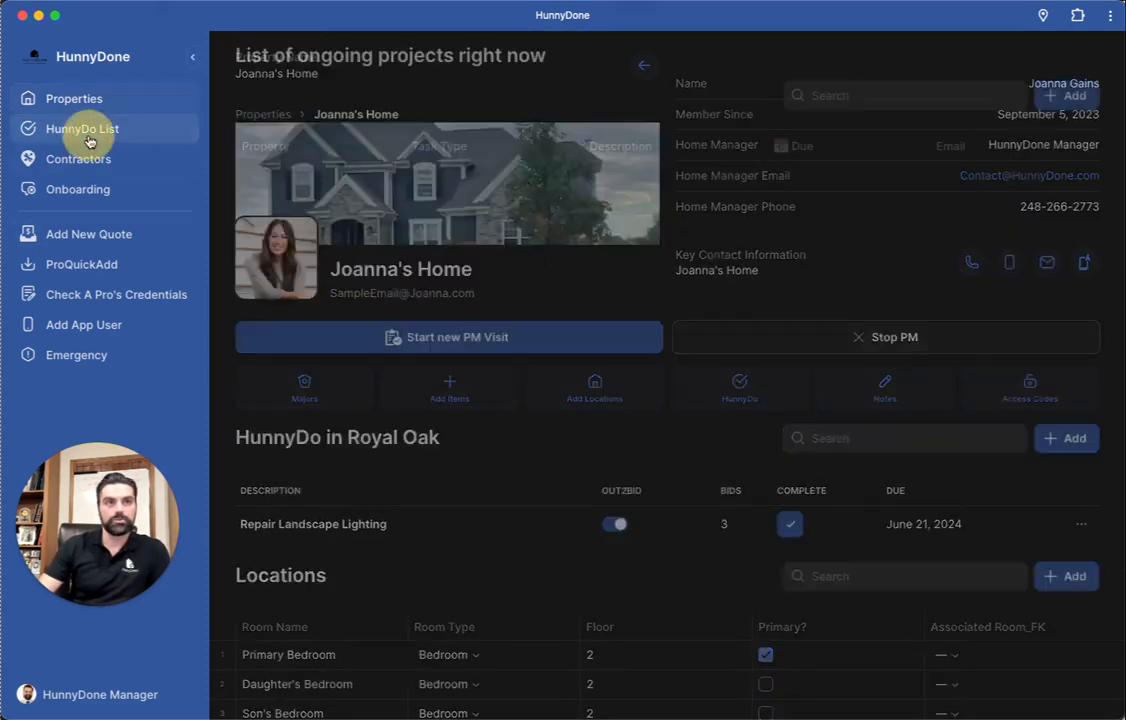